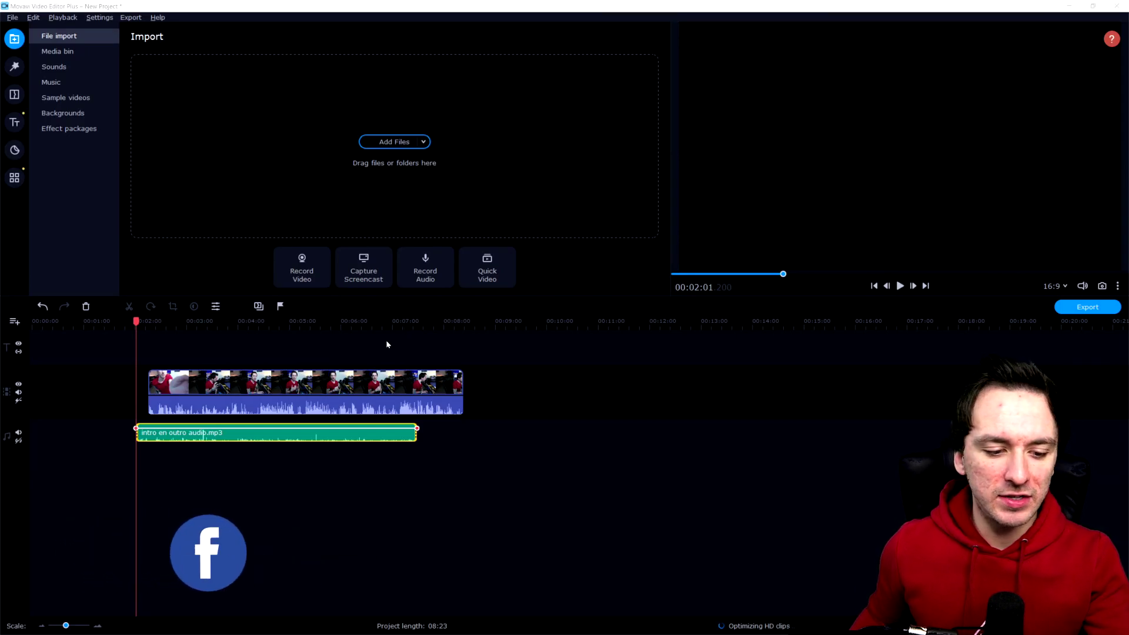
pyautogui.click(222, 325)
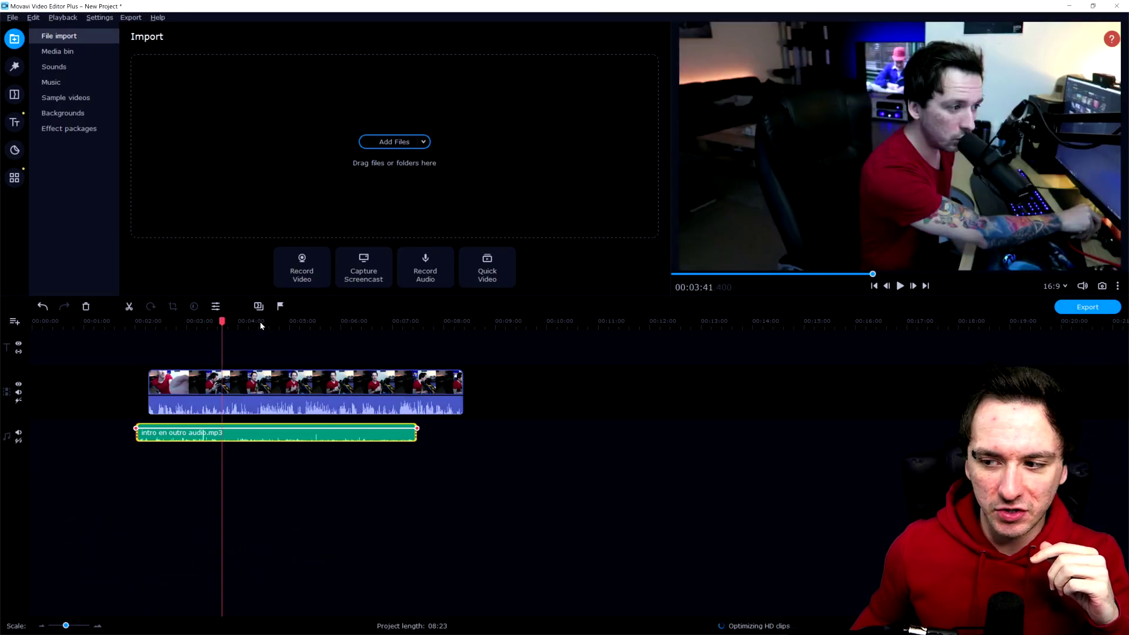
pyautogui.click(259, 322)
pyautogui.click(312, 321)
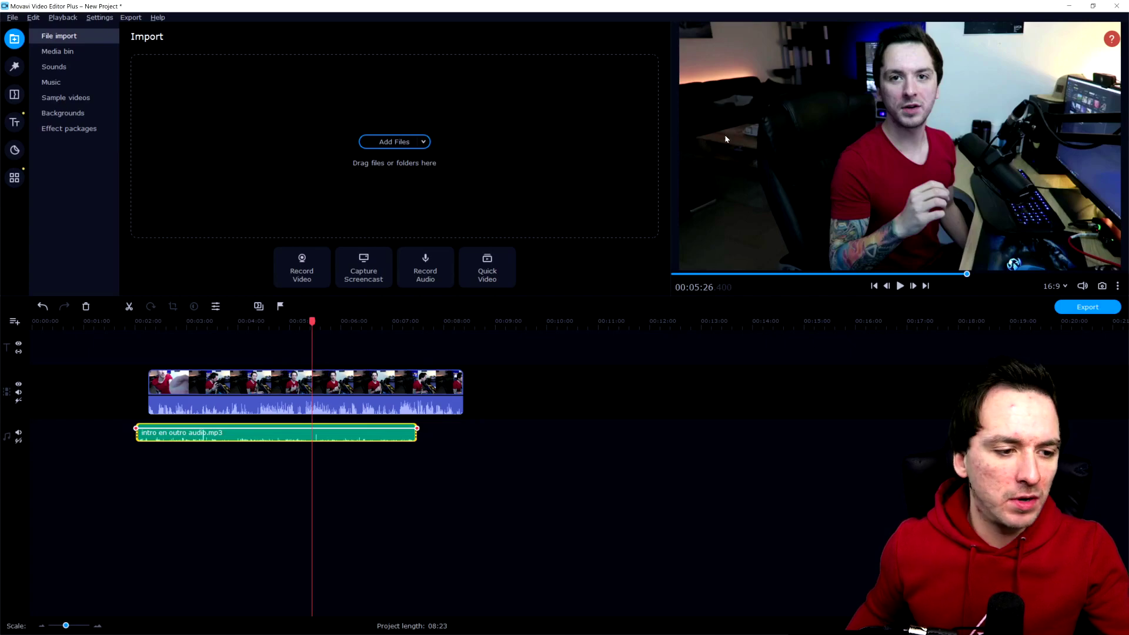
# Show the Color filters category in the Filters library and scroll through its artist-named presets.
pyautogui.click(19, 70)
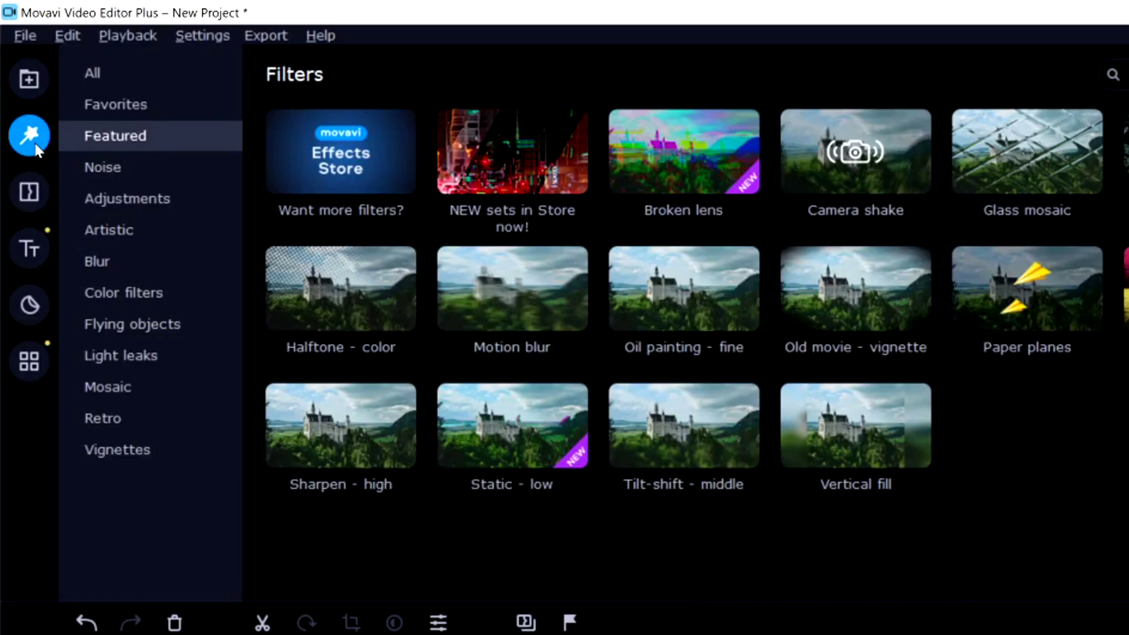
pyautogui.click(65, 144)
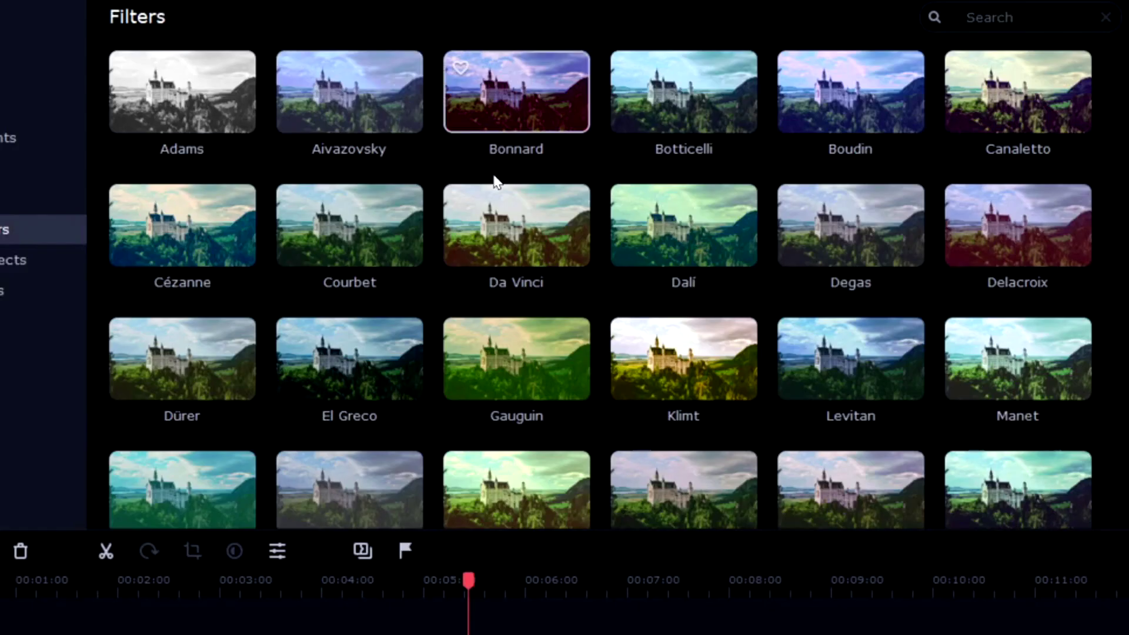
pyautogui.scroll(-3, 359, 137)
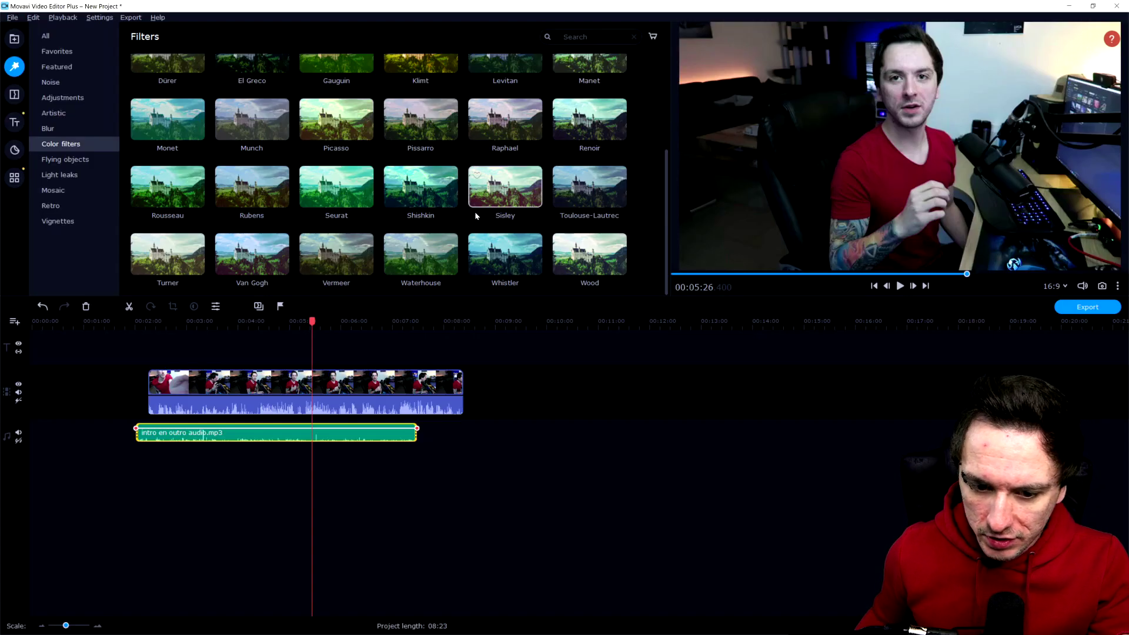
pyautogui.scroll(3, 265, 118)
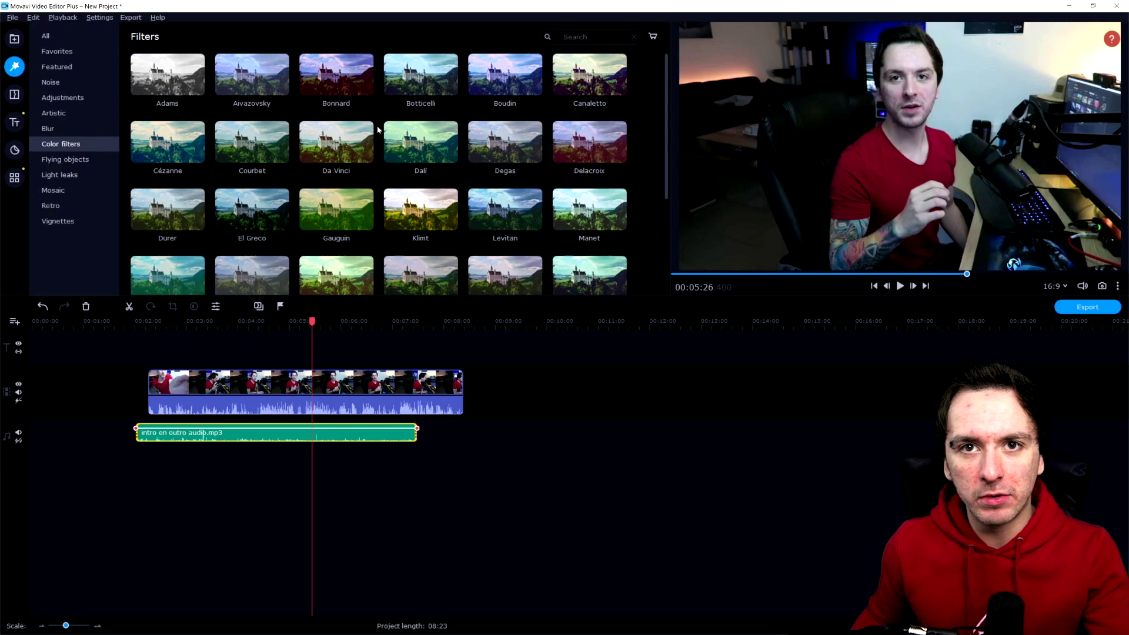
# Try the Botticelli, Courbet and El Greco colour filters on the webcam clip, previewing at 6:04.
pyautogui.click(416, 88)
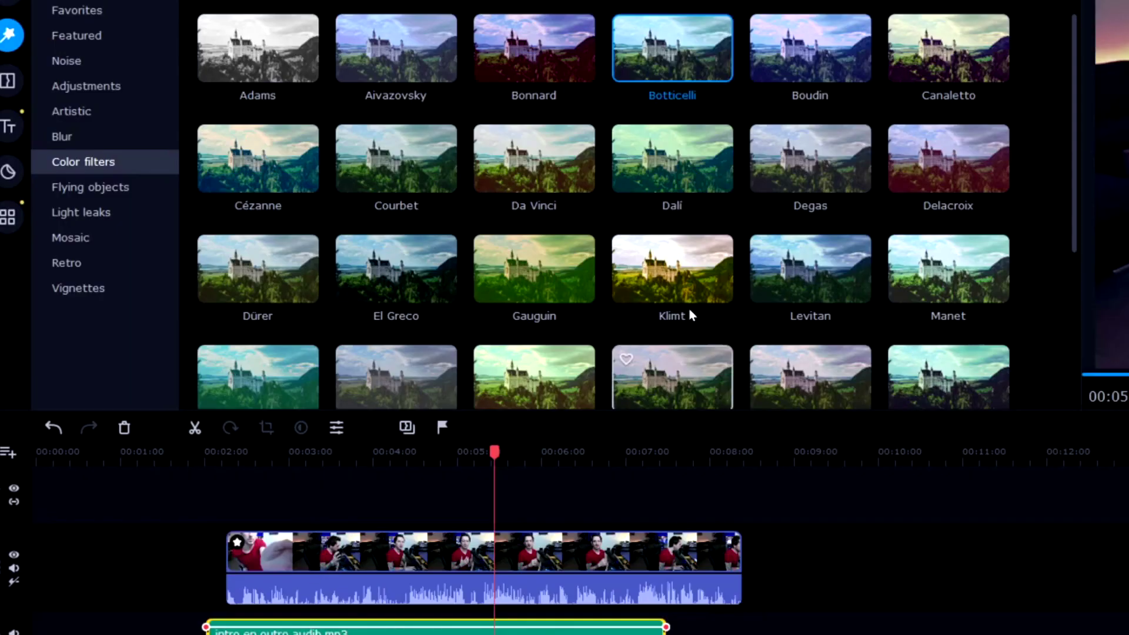
pyautogui.moveTo(672, 58); pyautogui.dragTo(494, 562)
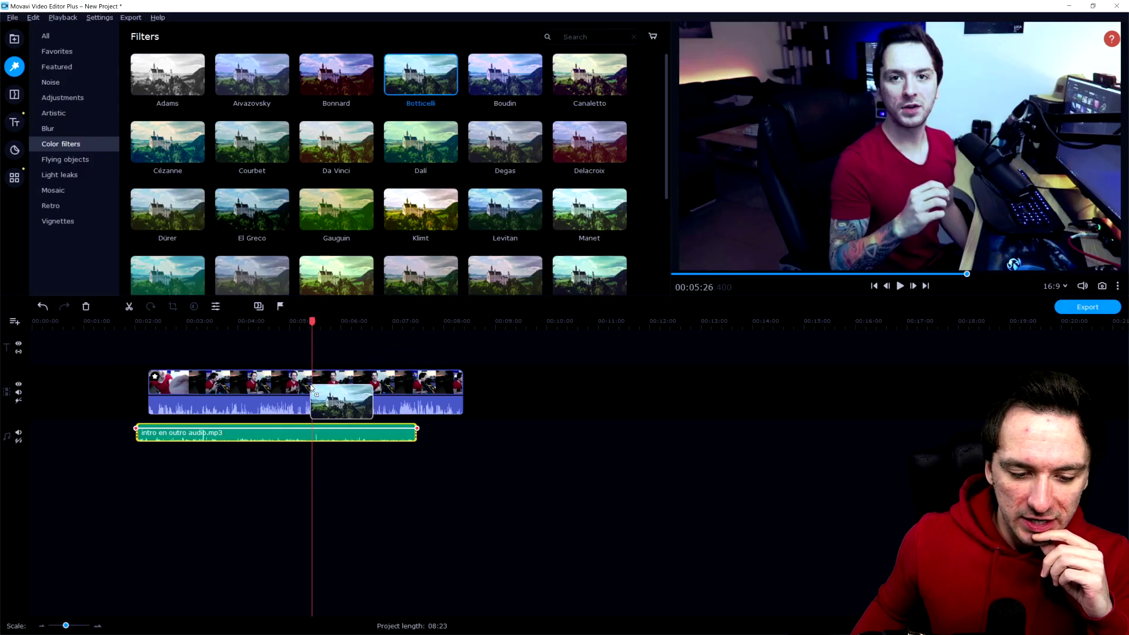
pyautogui.moveTo(311, 388); pyautogui.dragTo(312, 388)
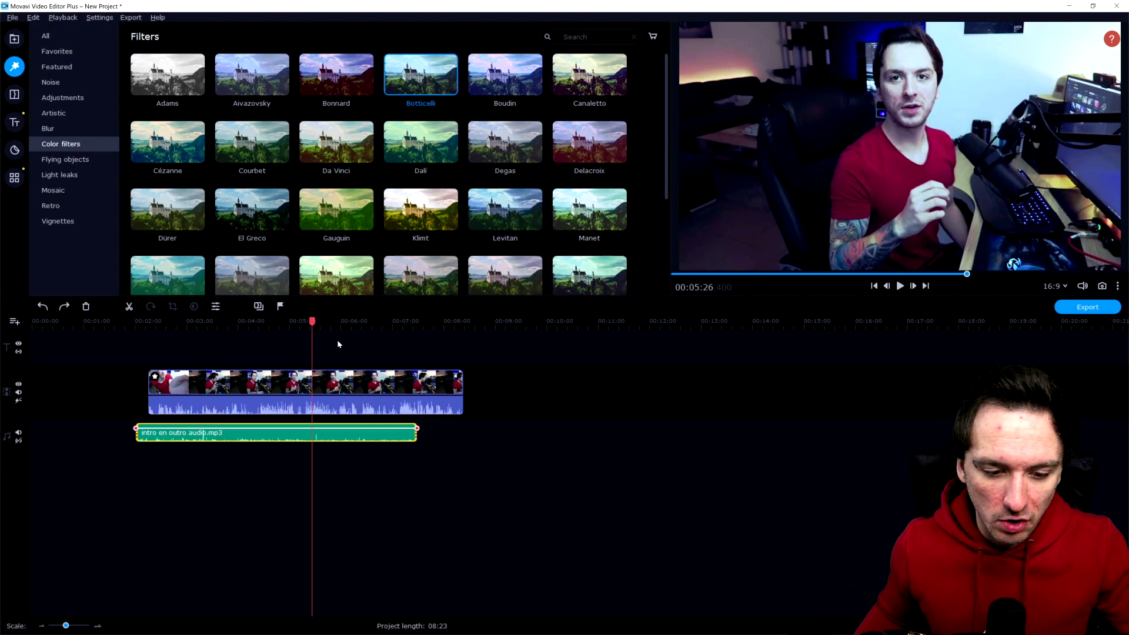
pyautogui.click(345, 322)
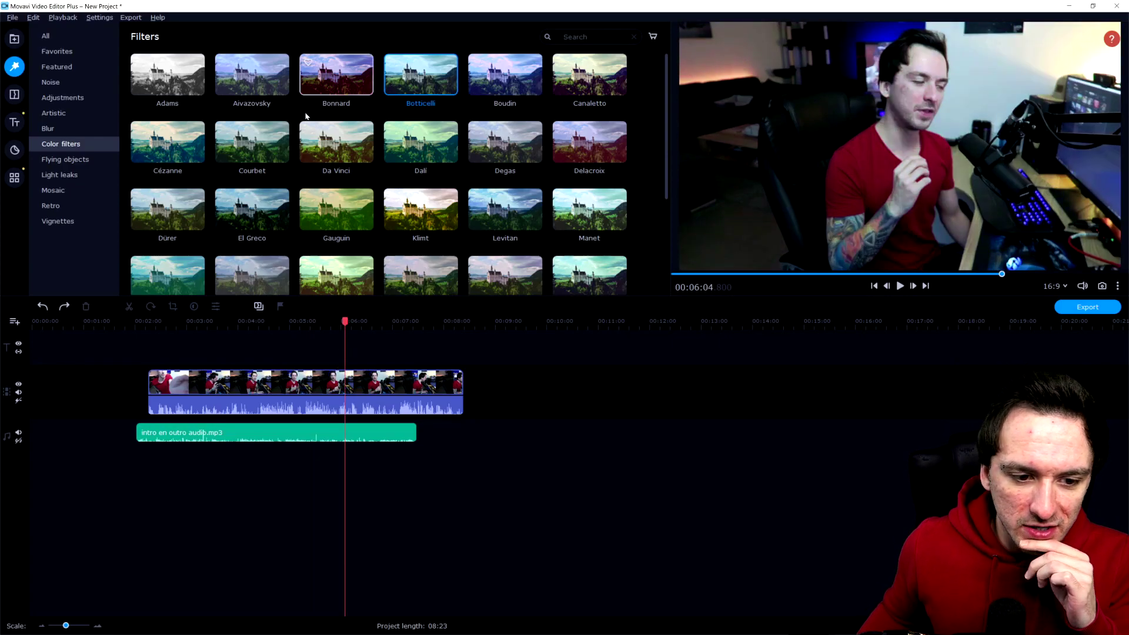
pyautogui.moveTo(241, 146); pyautogui.dragTo(304, 389)
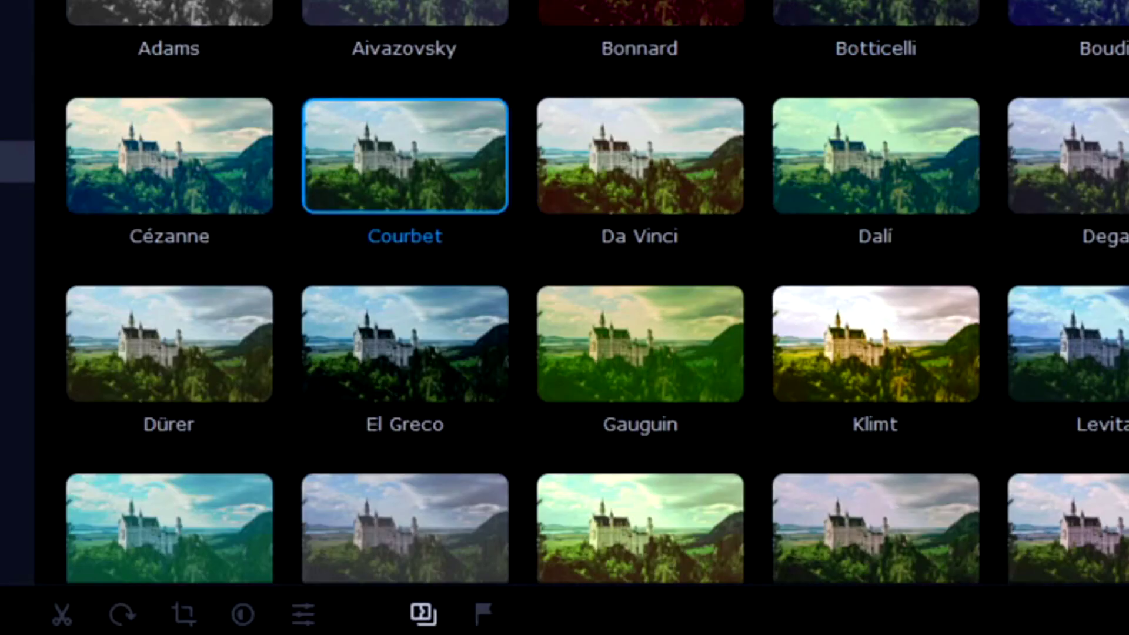
pyautogui.click(400, 349)
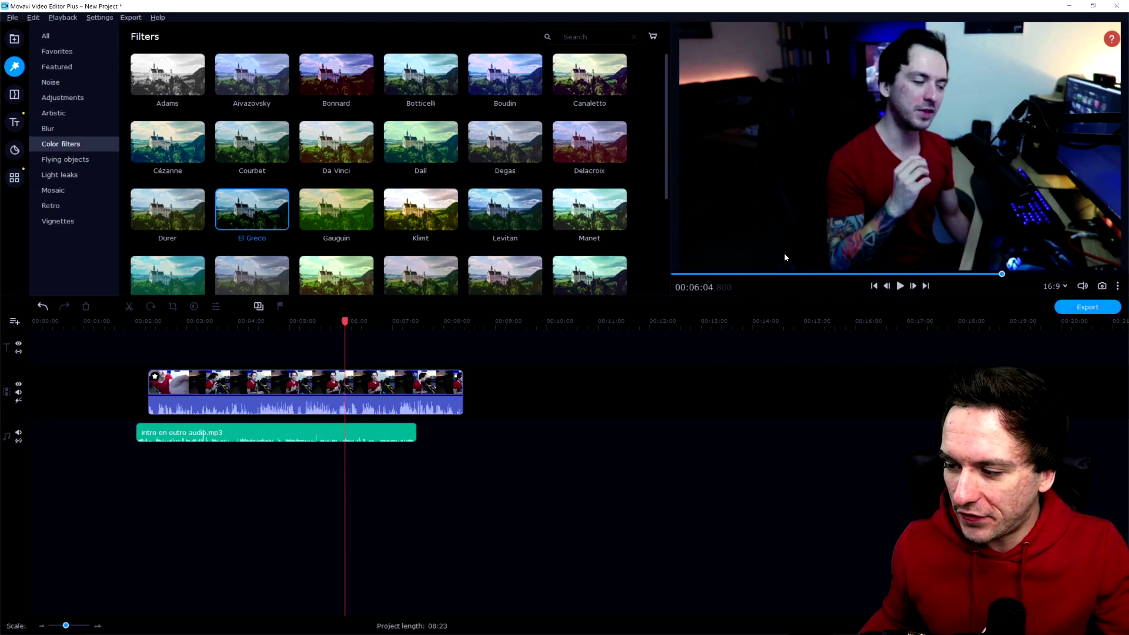
# Undo the colour filter last applied to the webcam clip.
pyautogui.scroll(-2, 432, 206)
pyautogui.scroll(-1, 433, 205)
pyautogui.hotkey('ctrl', 'z')
# Apply the Levitan filter to the webcam clip, then try Klimt and undo it.
pyautogui.scroll(1, 431, 196)
pyautogui.moveTo(517, 126); pyautogui.dragTo(353, 388)
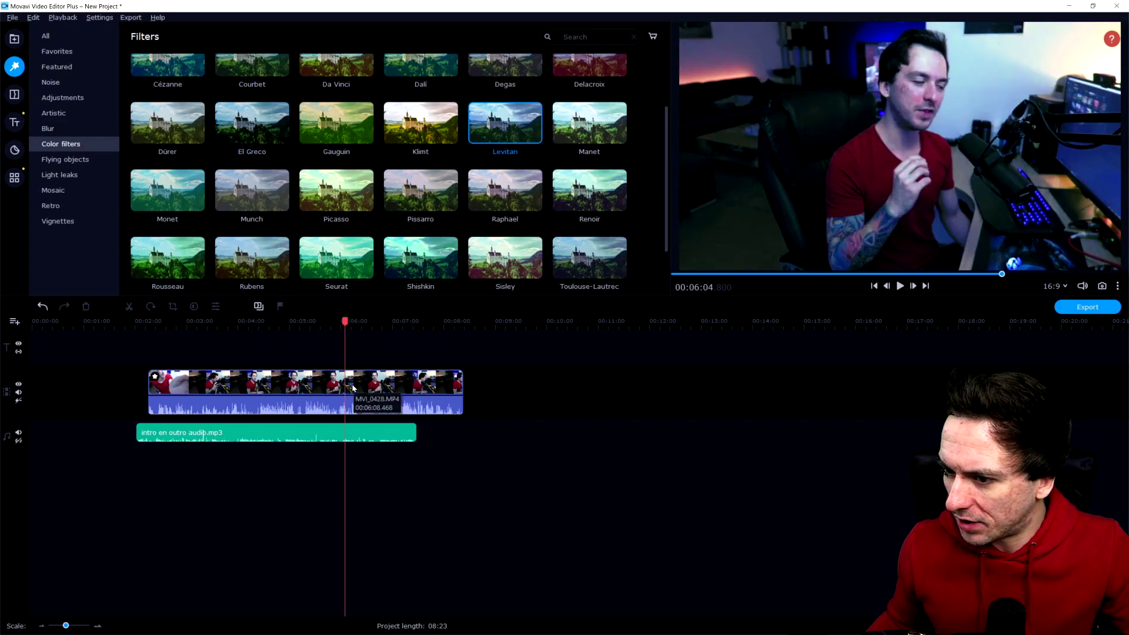
pyautogui.moveTo(421, 123); pyautogui.dragTo(355, 389)
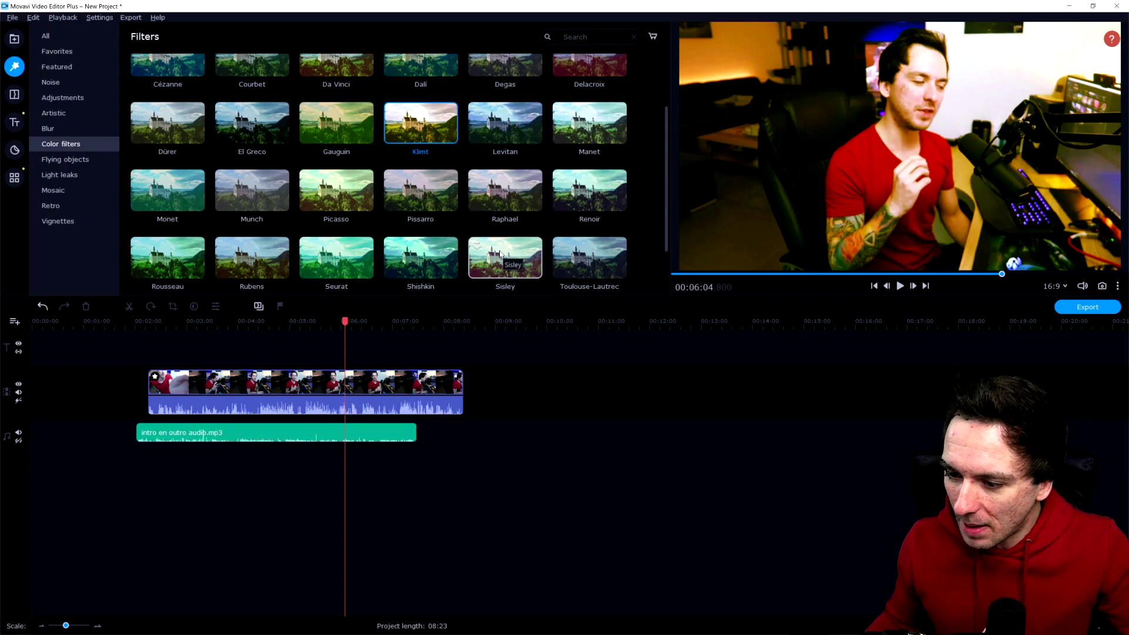
pyautogui.hotkey('ctrl', 'z')
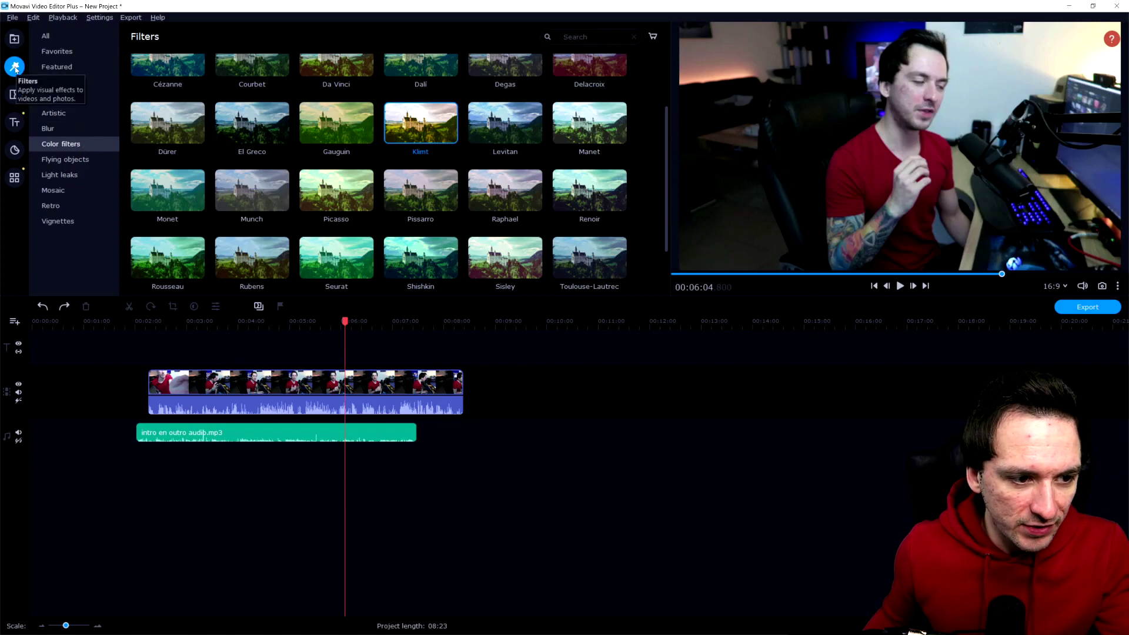
pyautogui.click(57, 67)
# Browse through Noise, Adjustments and Artistic to Blur, apply Blur - mild to the clip, then undo it.
pyautogui.click(77, 83)
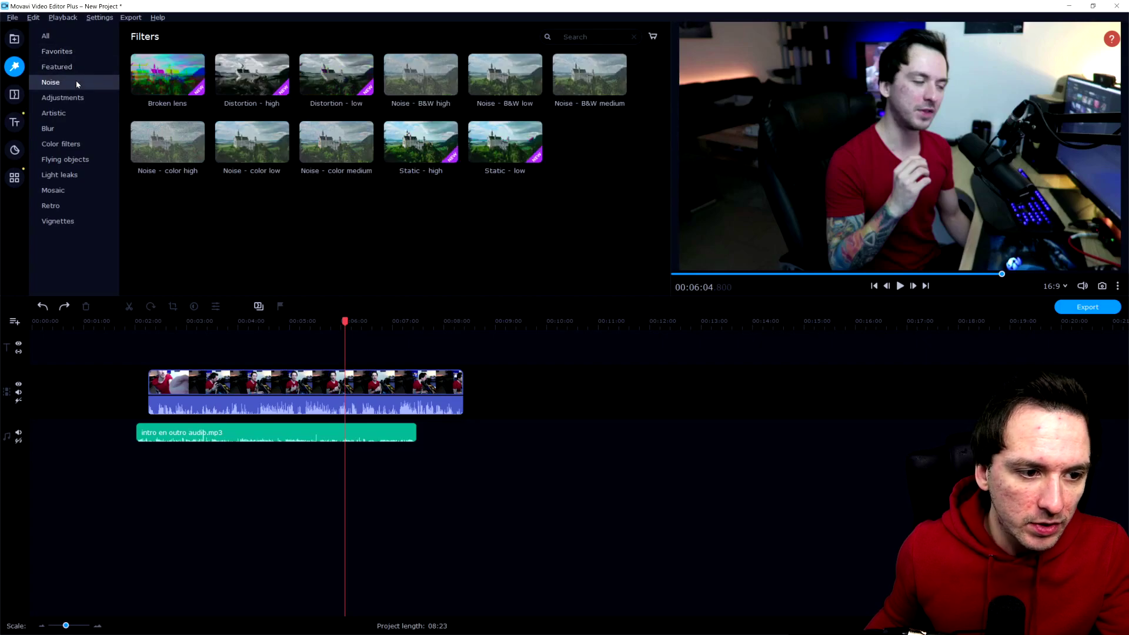
pyautogui.click(83, 96)
pyautogui.click(85, 113)
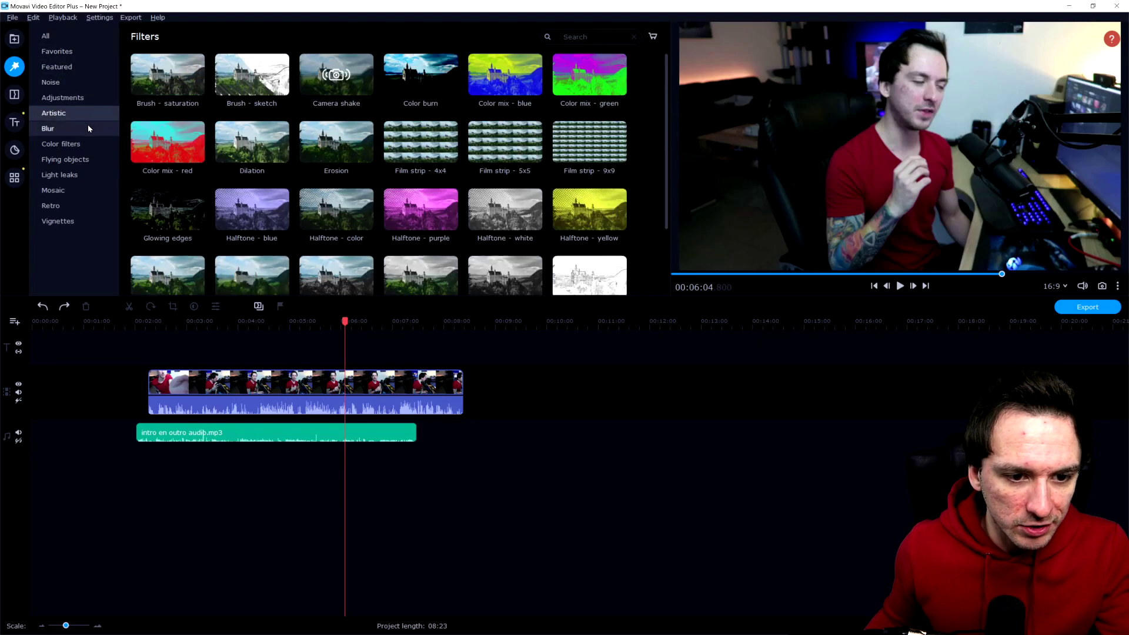
pyautogui.click(88, 126)
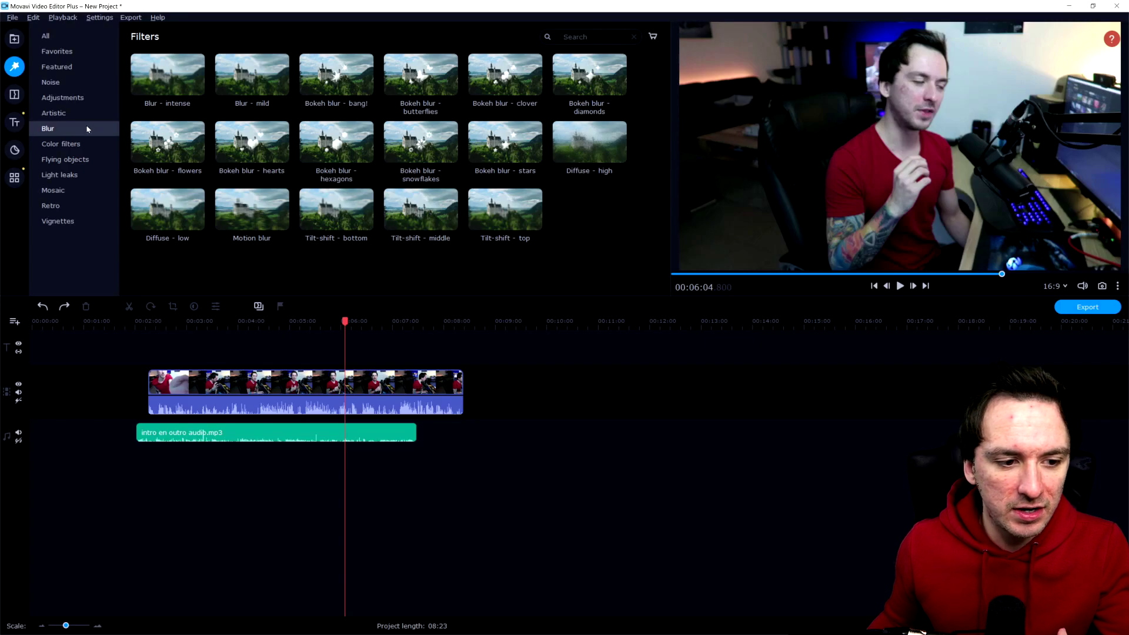
pyautogui.moveTo(259, 76); pyautogui.dragTo(316, 386)
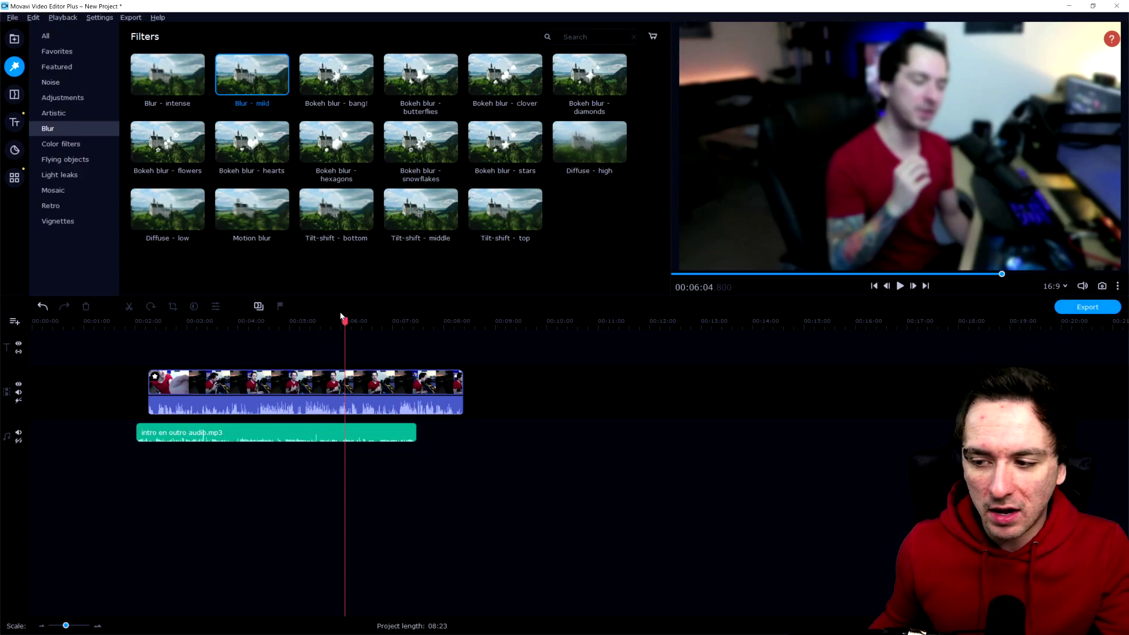
pyautogui.hotkey('ctrl', 'z')
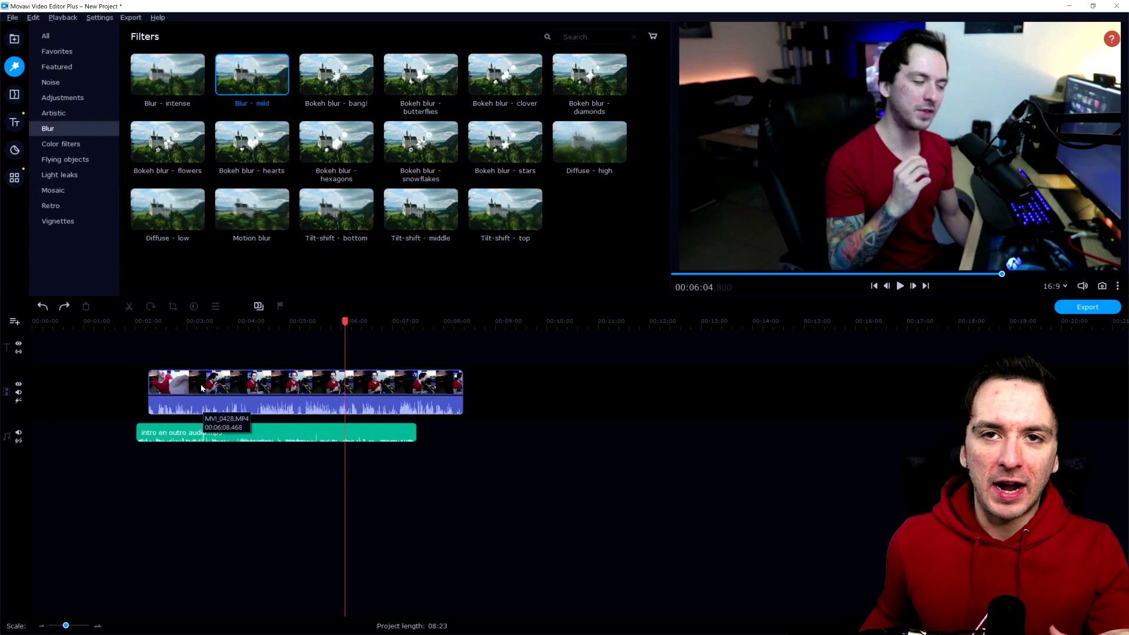
# Nudge the audio track and move the webcam clip earlier to about 0:51.
pyautogui.moveTo(174, 436); pyautogui.dragTo(232, 442)
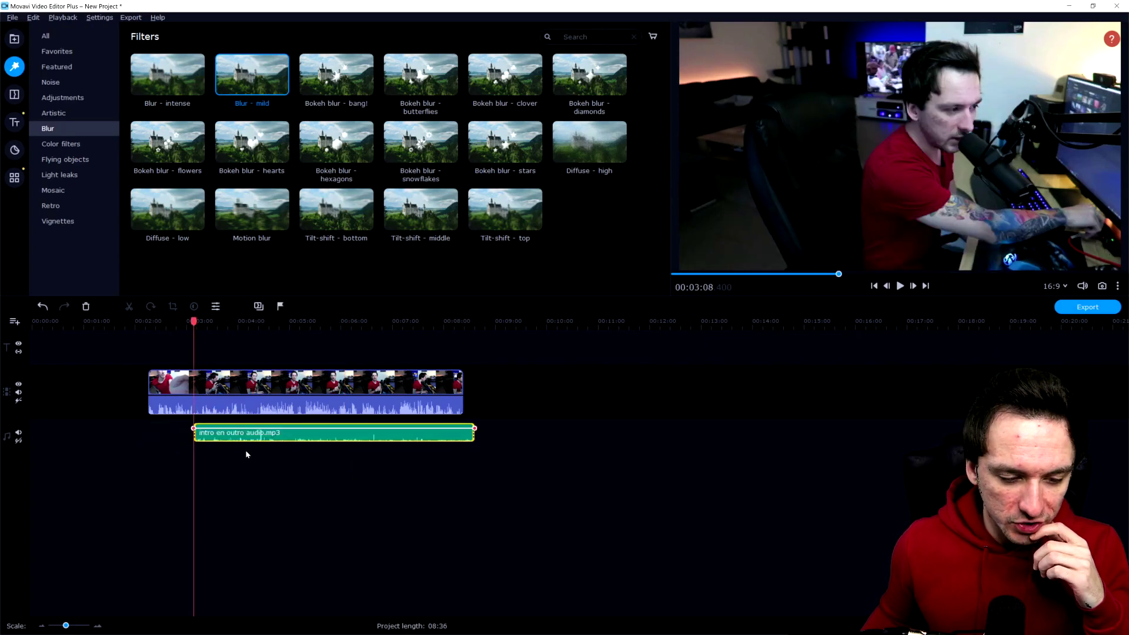
pyautogui.moveTo(219, 444)
pyautogui.mouseDown()
pyautogui.moveTo(193, 445)
pyautogui.moveTo(238, 445)
pyautogui.mouseUp()
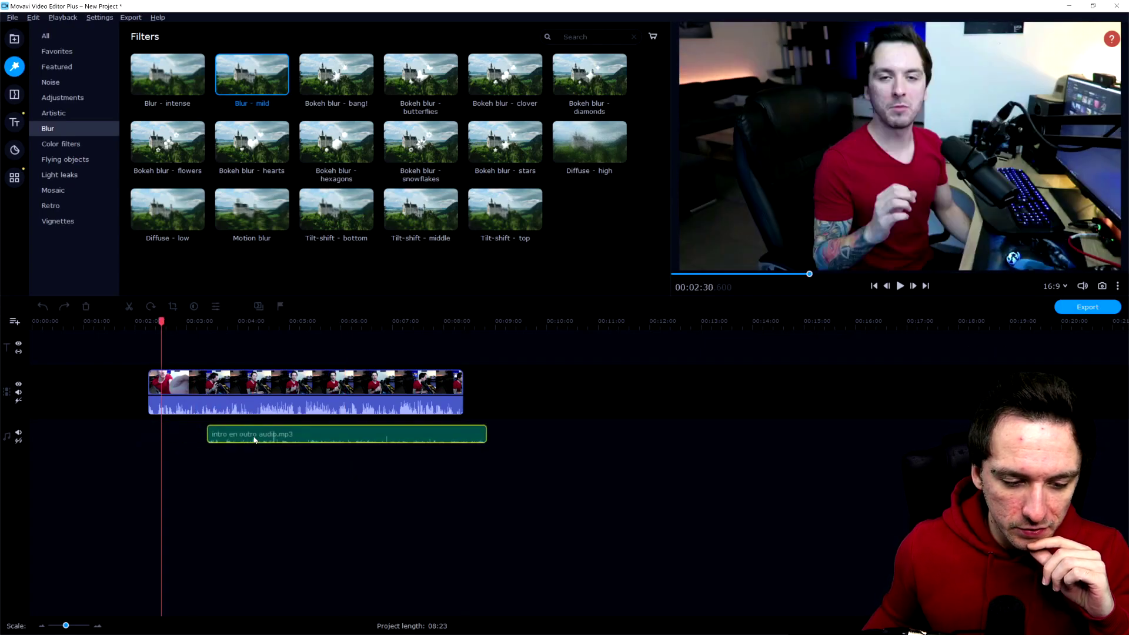
pyautogui.click(174, 385)
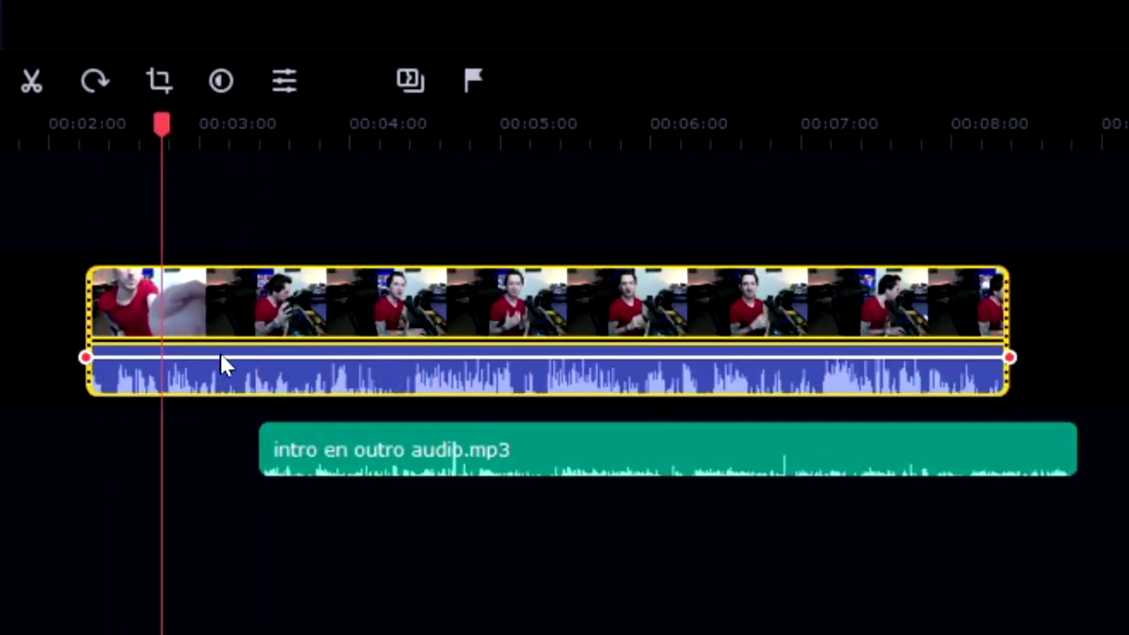
pyautogui.moveTo(170, 364); pyautogui.dragTo(179, 396)
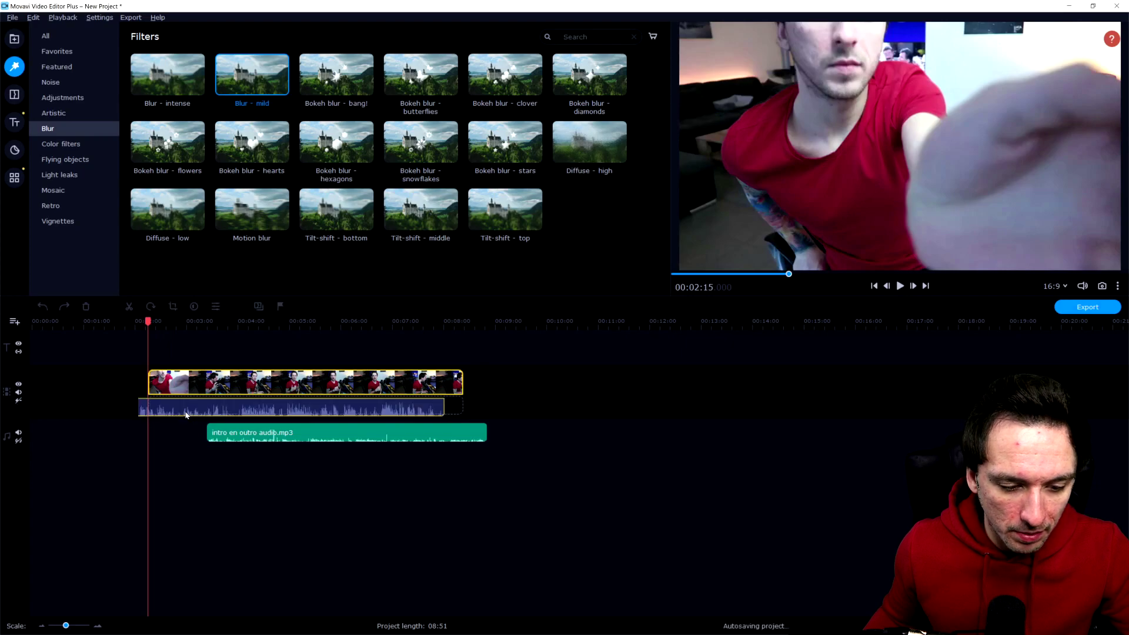
pyautogui.moveTo(195, 398); pyautogui.dragTo(157, 407)
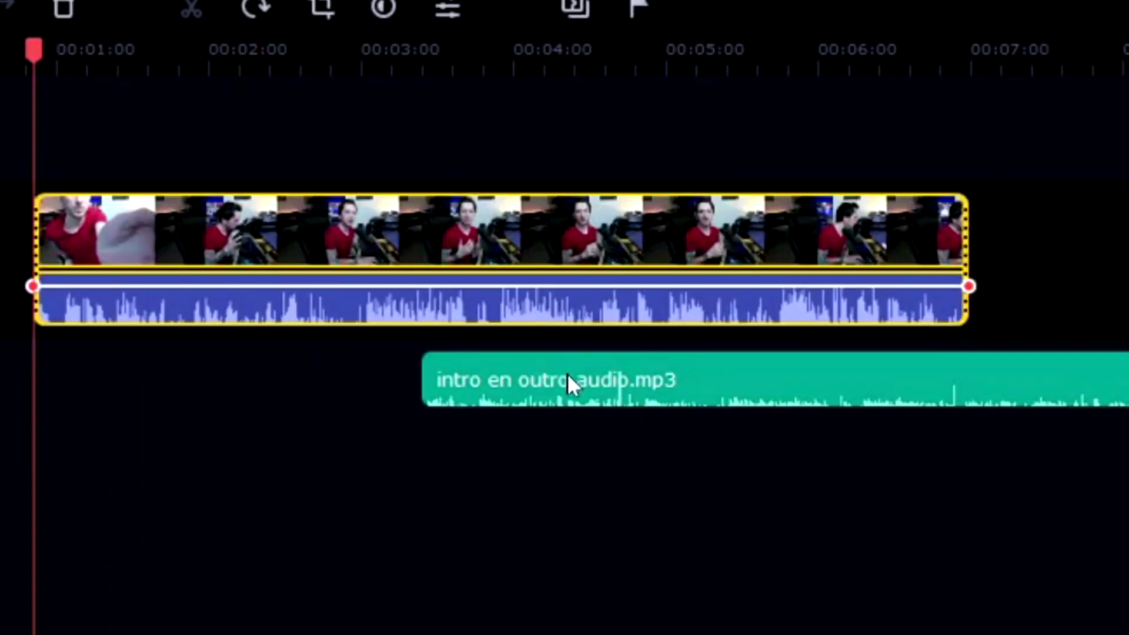
# Move the webcam clip to about 1:32 and align the intro/outro audio's start with it.
pyautogui.moveTo(411, 272); pyautogui.dragTo(509, 272)
pyautogui.moveTo(560, 383); pyautogui.dragTo(1128, 390)
pyautogui.moveTo(469, 436); pyautogui.dragTo(365, 436)
pyautogui.click(377, 438)
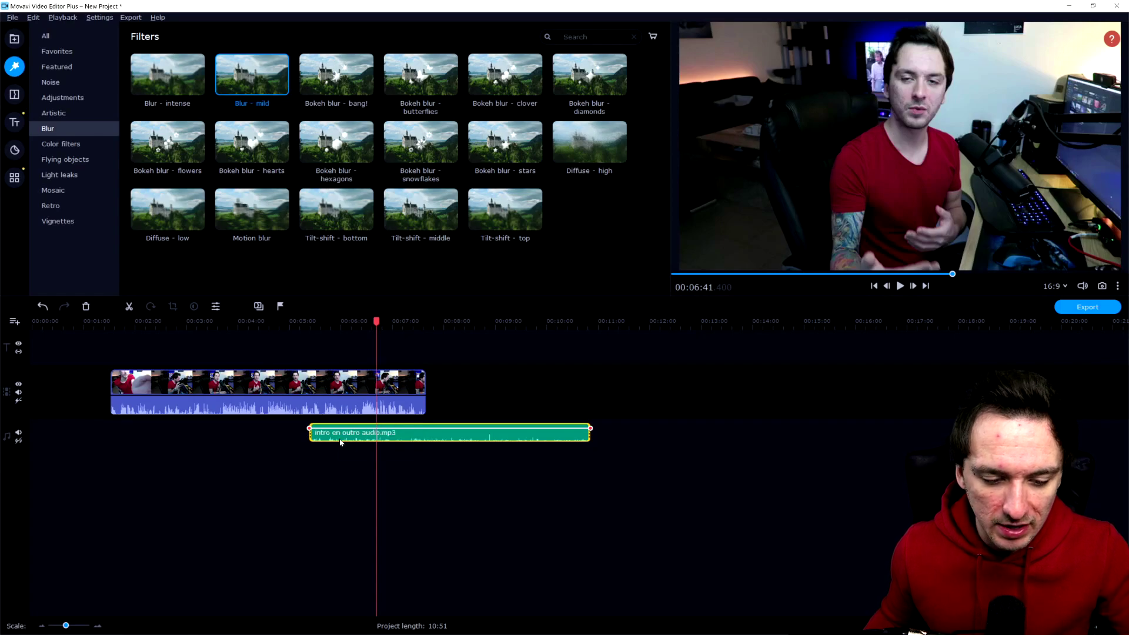
pyautogui.hotkey('ctrl', 'z')
pyautogui.moveTo(320, 432); pyautogui.dragTo(181, 433)
# Open Tools > Synchronization for the intro en outro audio.mp3 clip and move it to the playhead.
pyautogui.click(215, 434)
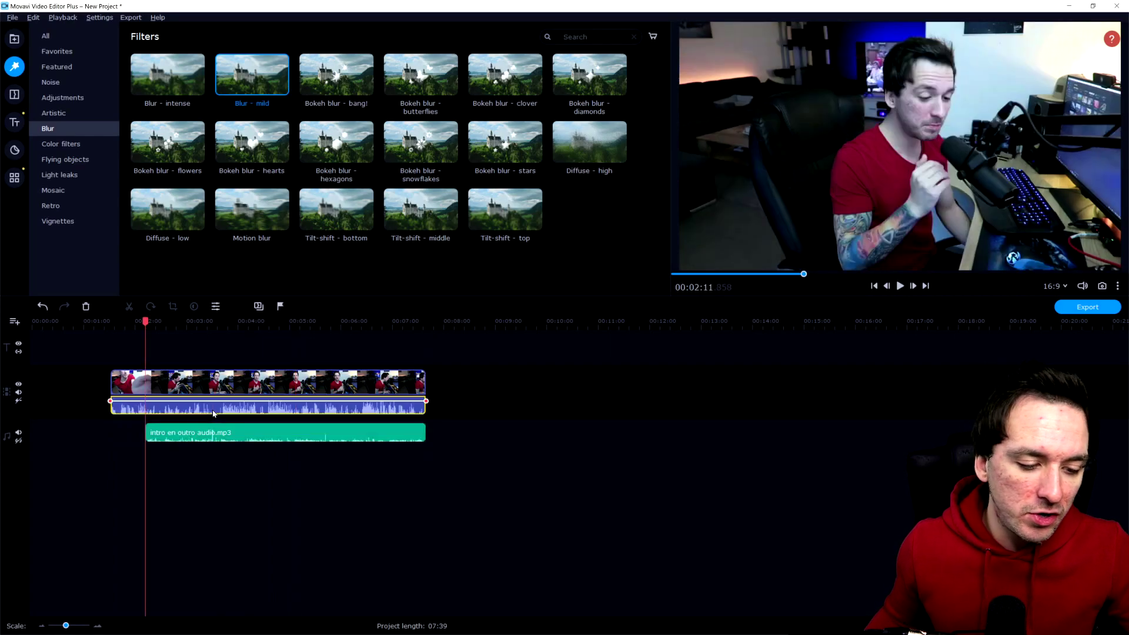
pyautogui.click(231, 435)
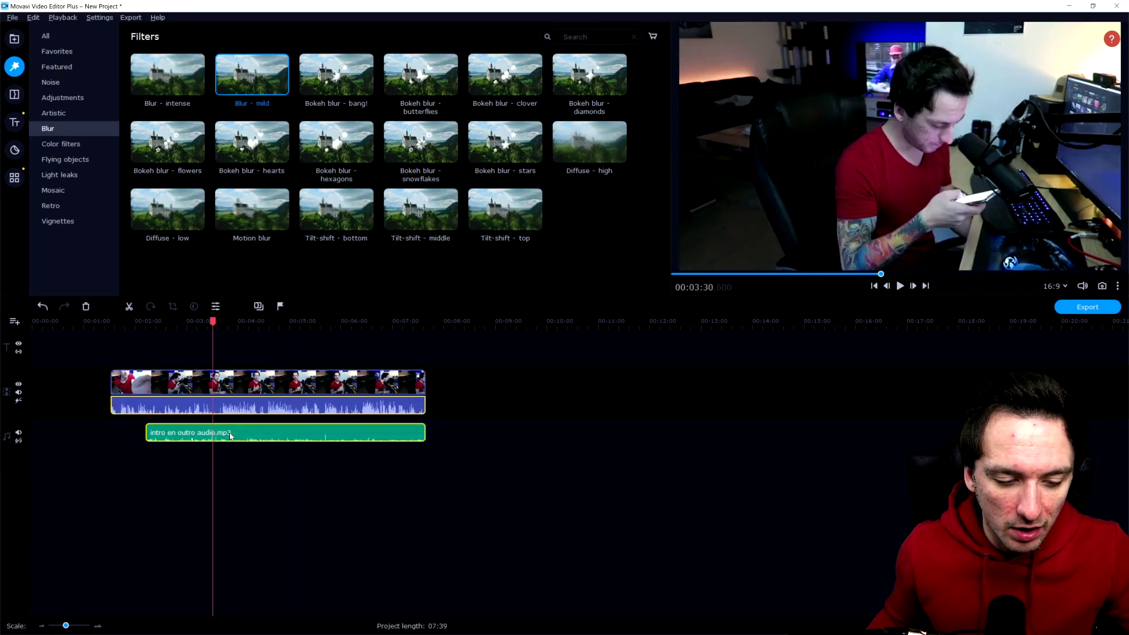
pyautogui.rightClick(226, 434)
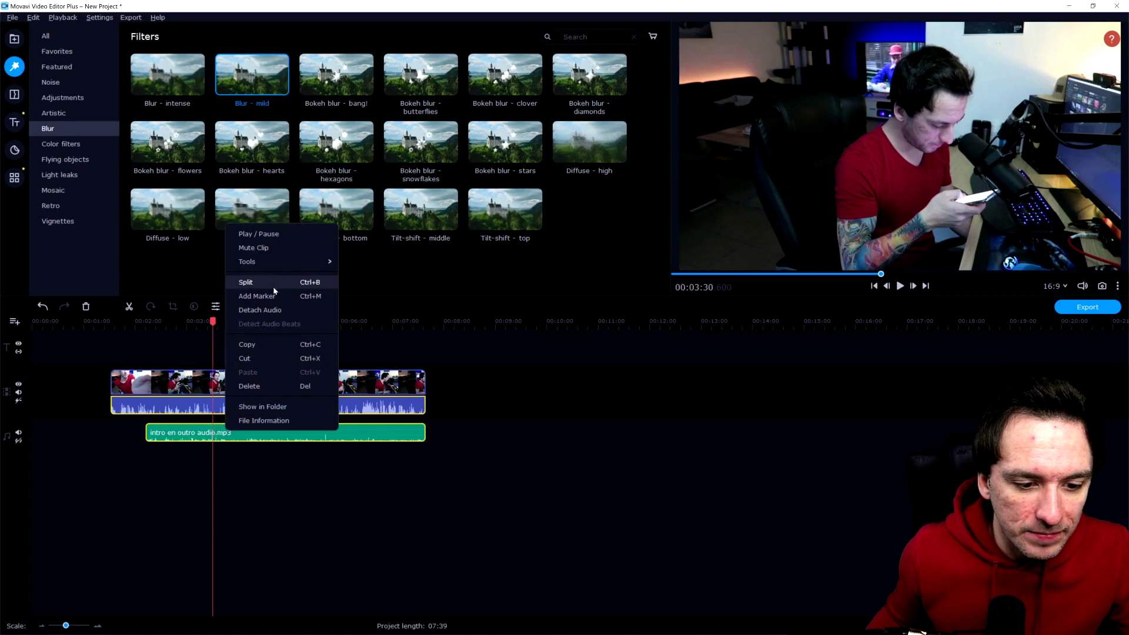
pyautogui.moveTo(286, 270)
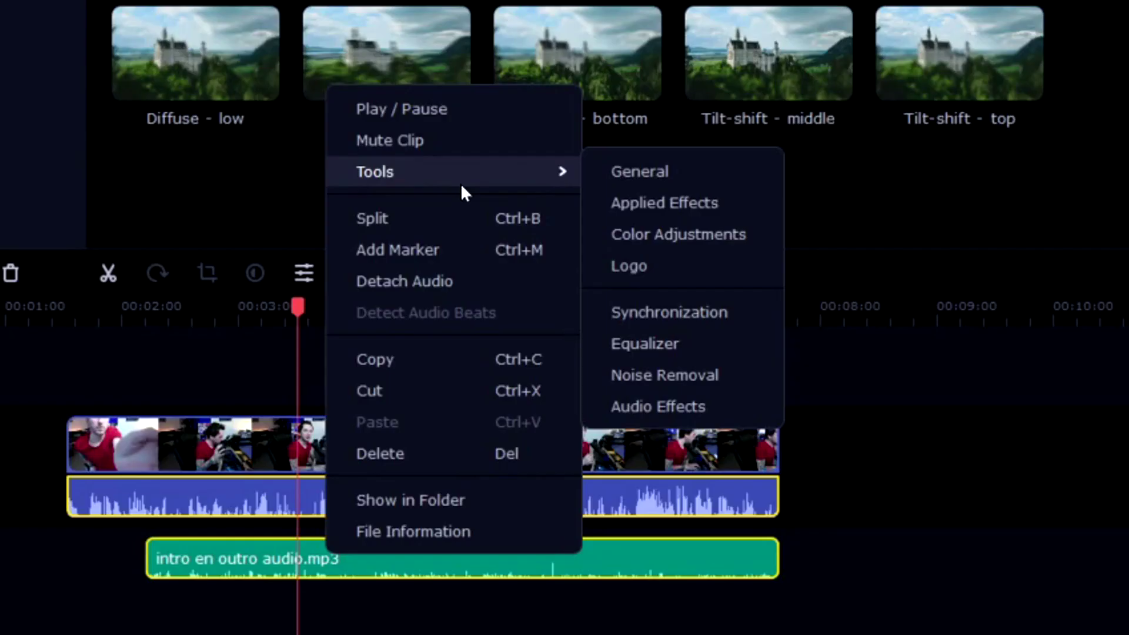
pyautogui.click(695, 311)
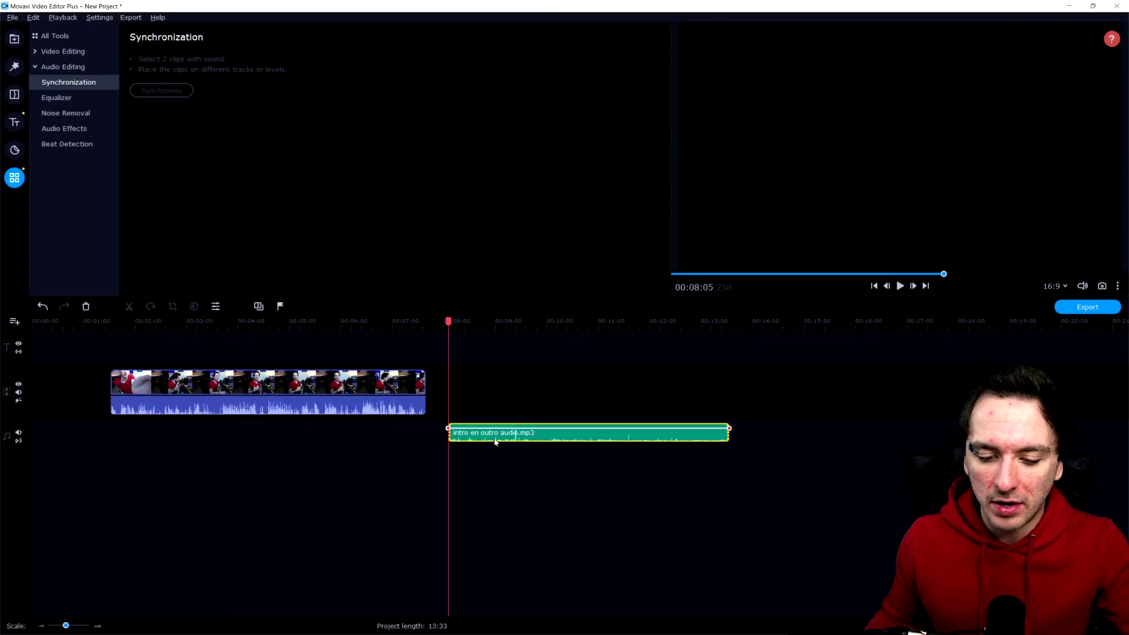
pyautogui.moveTo(497, 434); pyautogui.dragTo(195, 433)
# Select both clips and synchronize the intro/outro audio to the webcam clip by sound.
pyautogui.keyDown('ctrl'); pyautogui.click(188, 414); pyautogui.keyUp('ctrl')
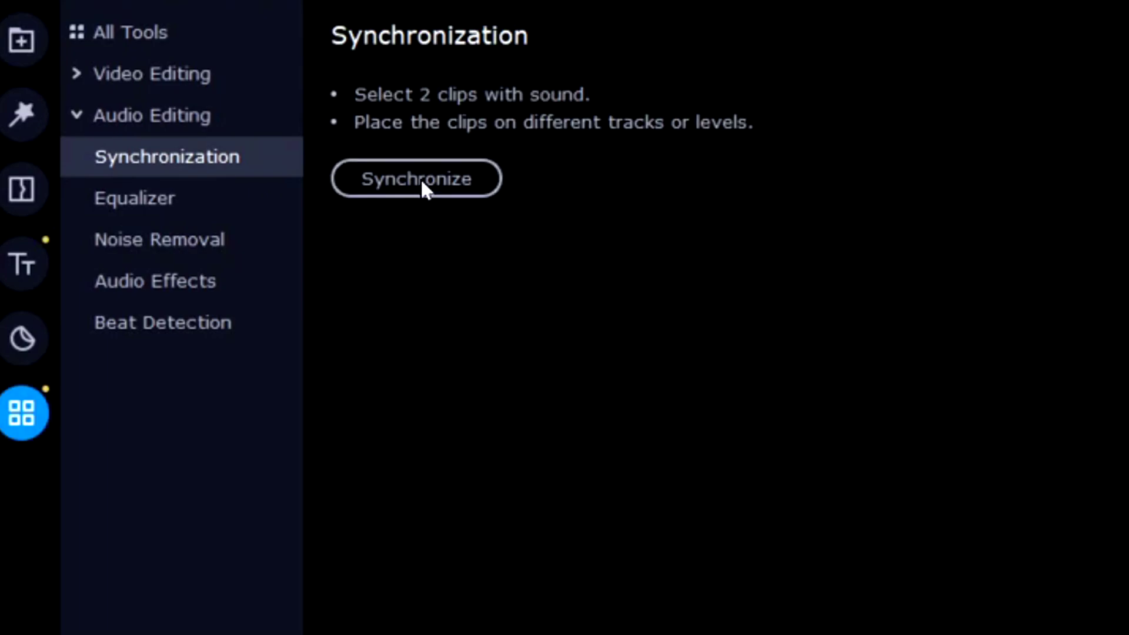
pyautogui.click(420, 178)
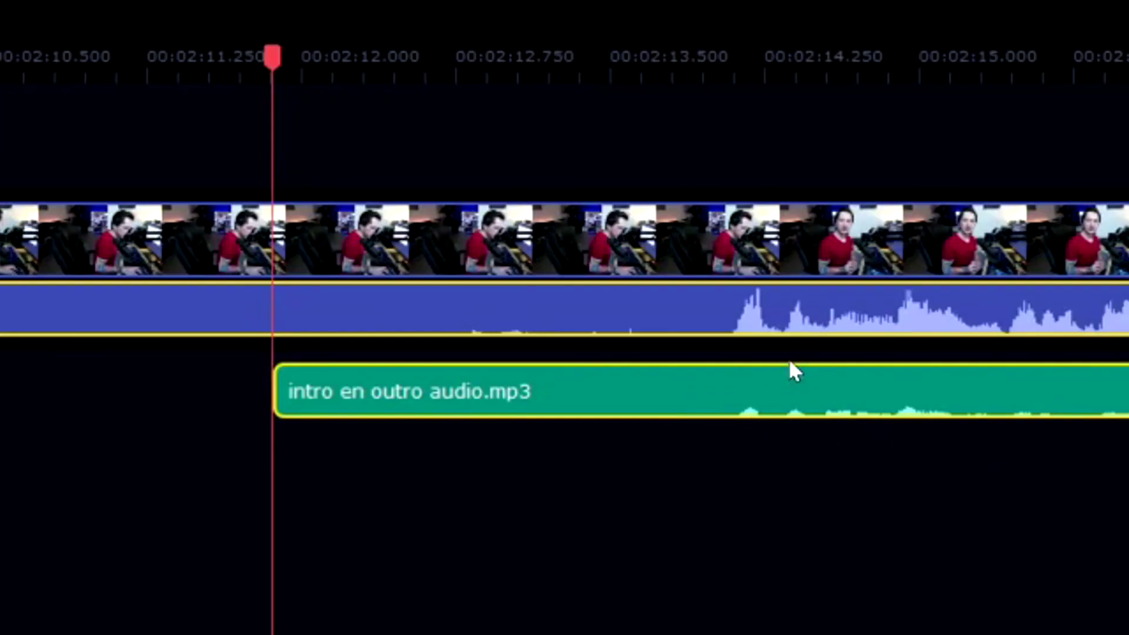
pyautogui.scroll(-3, 764, 361)
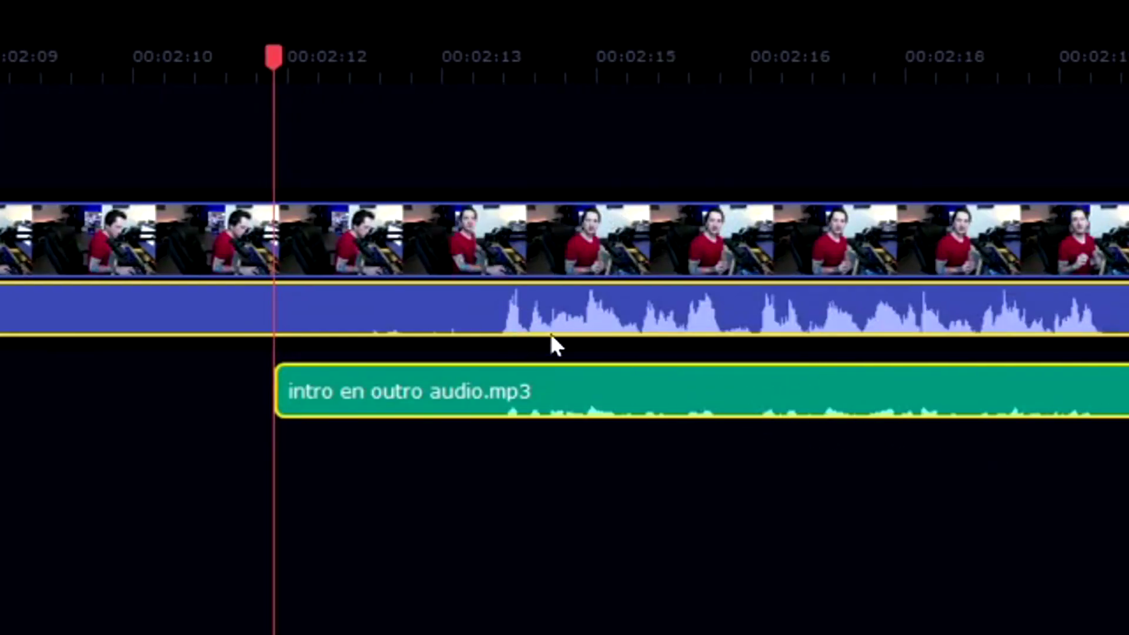
# Lower the webcam clip's own volume line and play back the synced section.
pyautogui.click(577, 414)
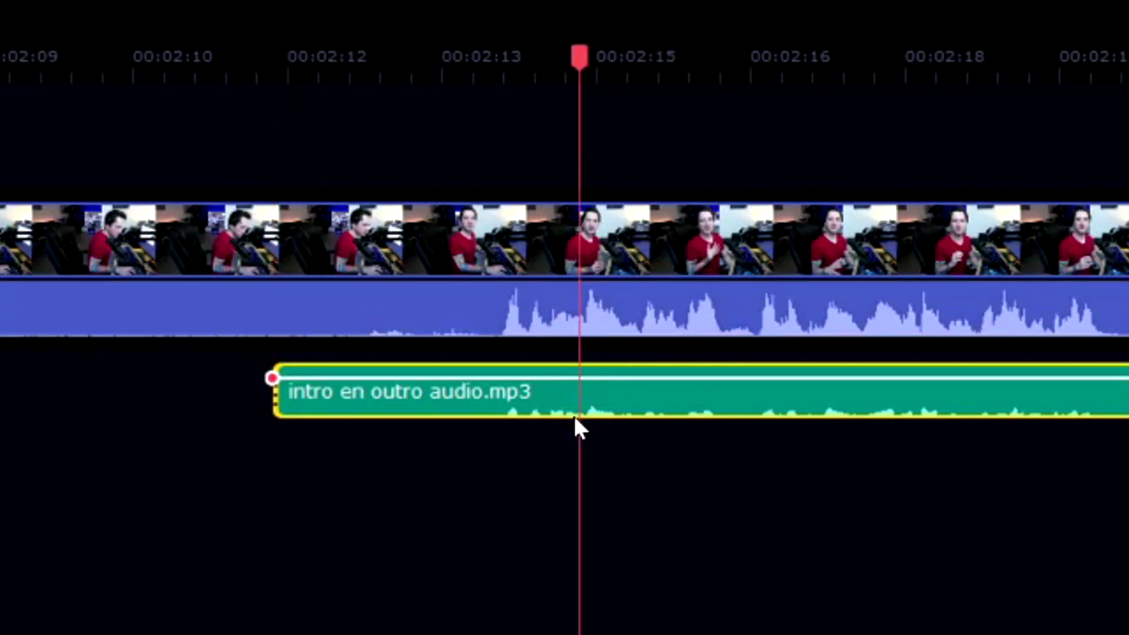
pyautogui.moveTo(689, 379); pyautogui.dragTo(688, 354)
pyautogui.rightClick(675, 402)
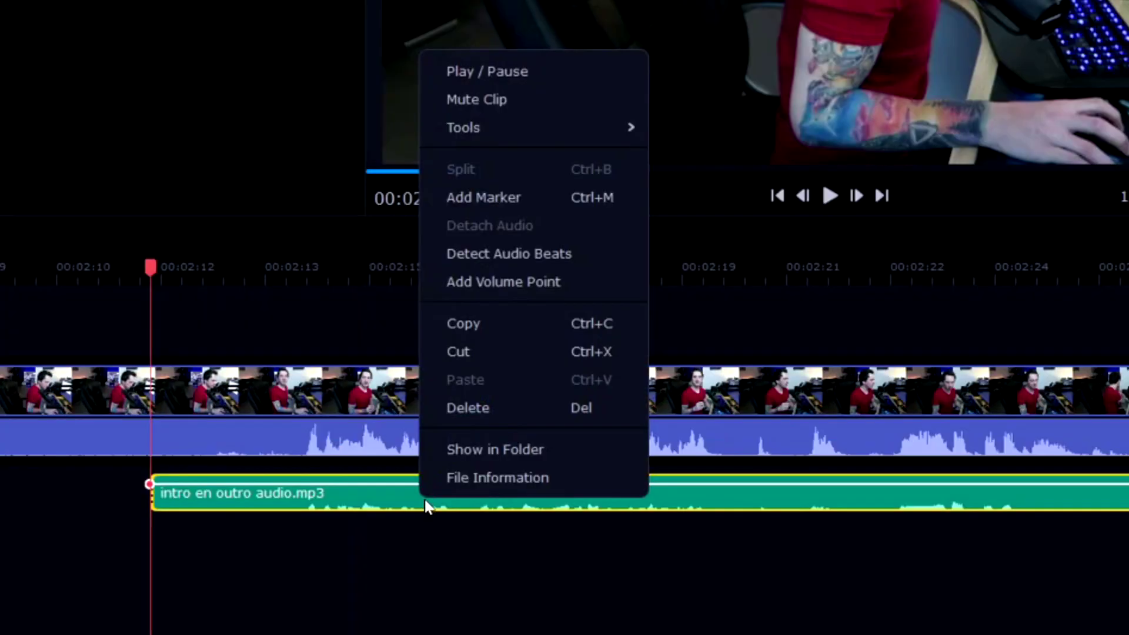
pyautogui.moveTo(477, 134)
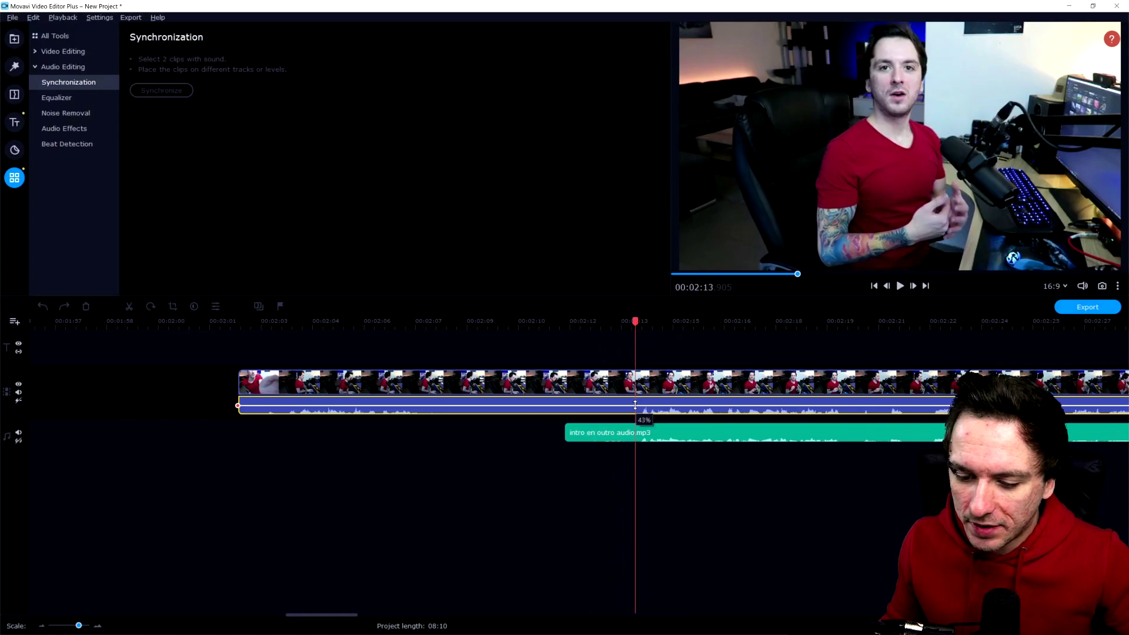
pyautogui.moveTo(632, 399); pyautogui.dragTo(632, 407)
pyautogui.press('space')
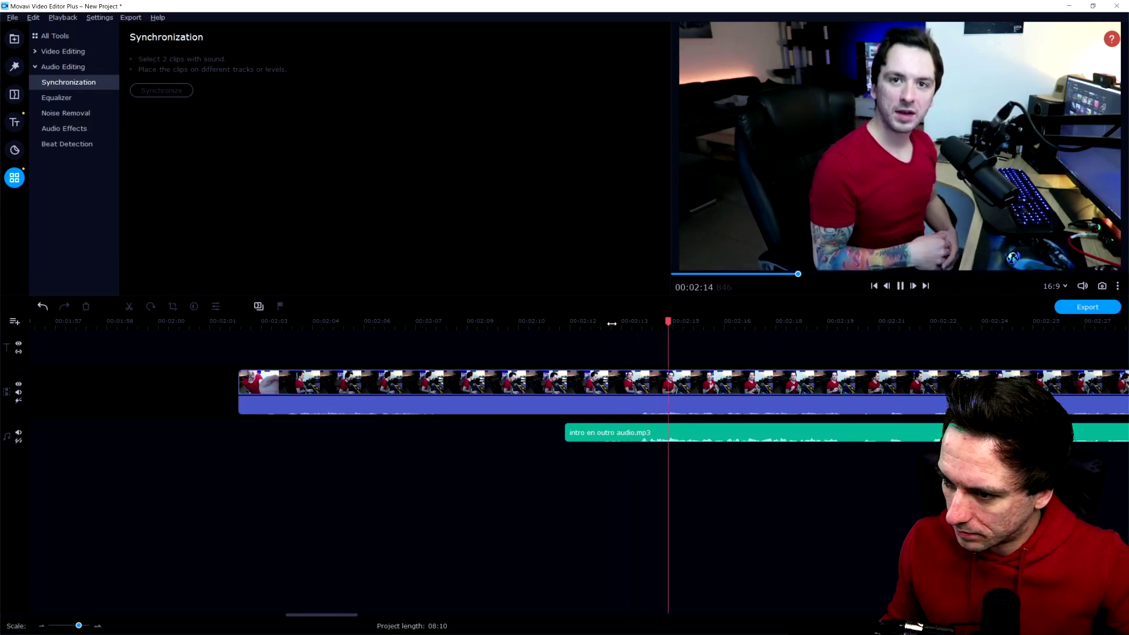
# Stop playback and delete the webcam clip's own audio strip.
pyautogui.press('space')
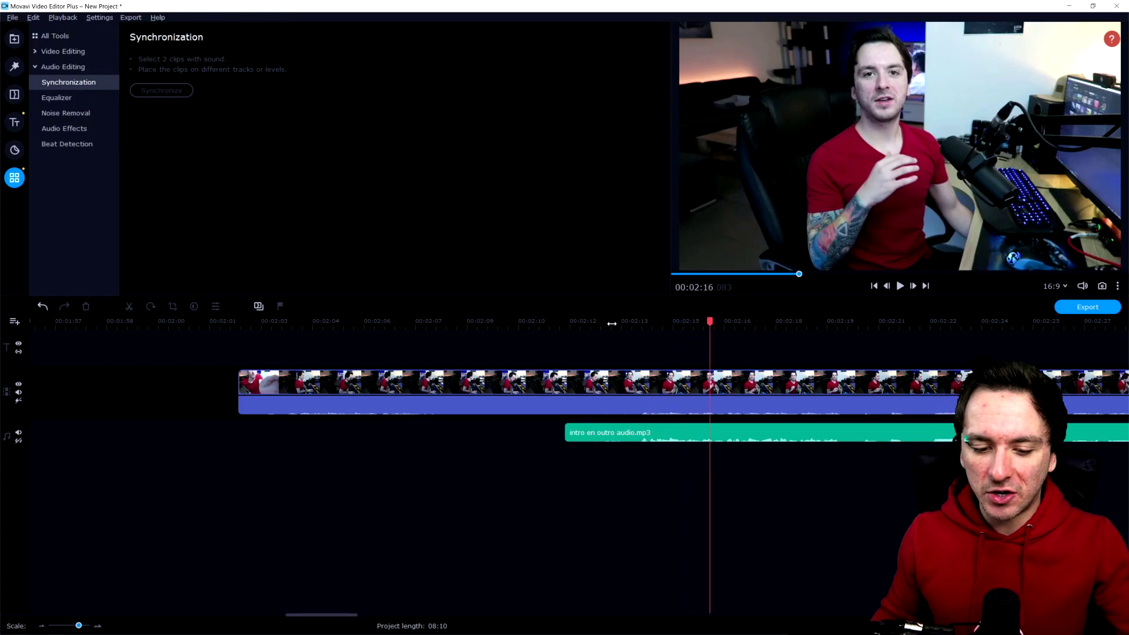
pyautogui.click(286, 408)
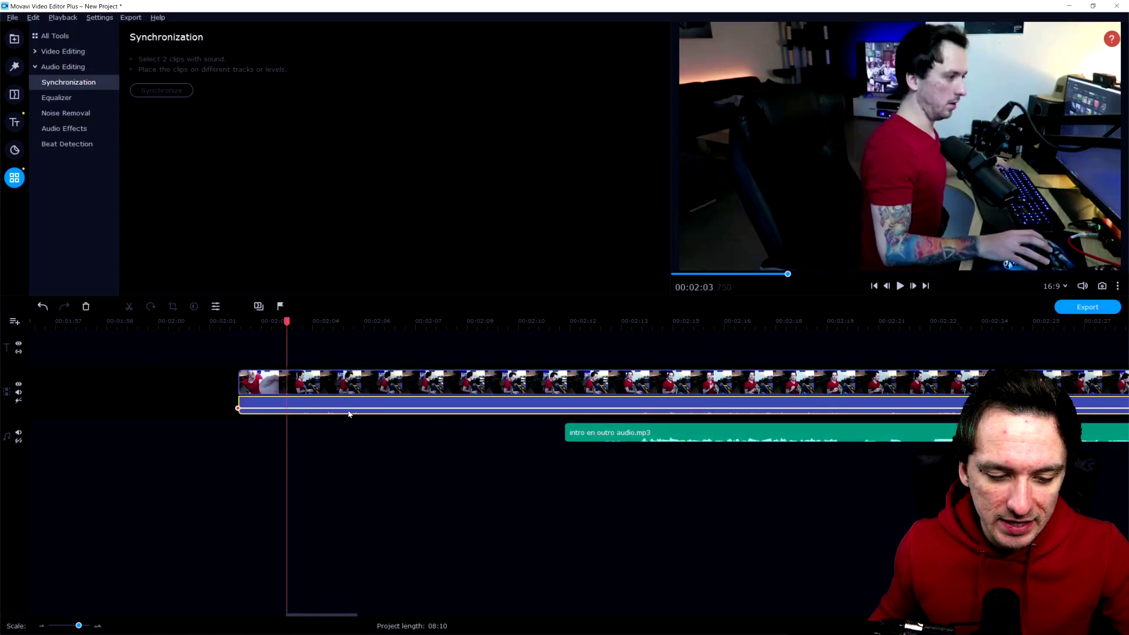
pyautogui.rightClick(306, 408)
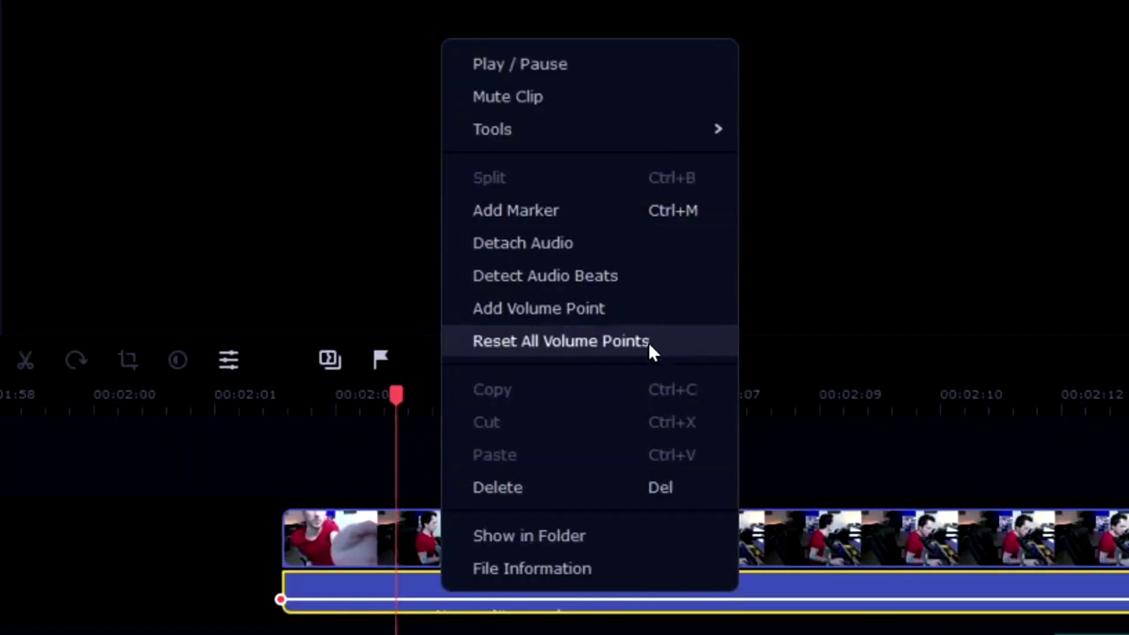
pyautogui.click(379, 359)
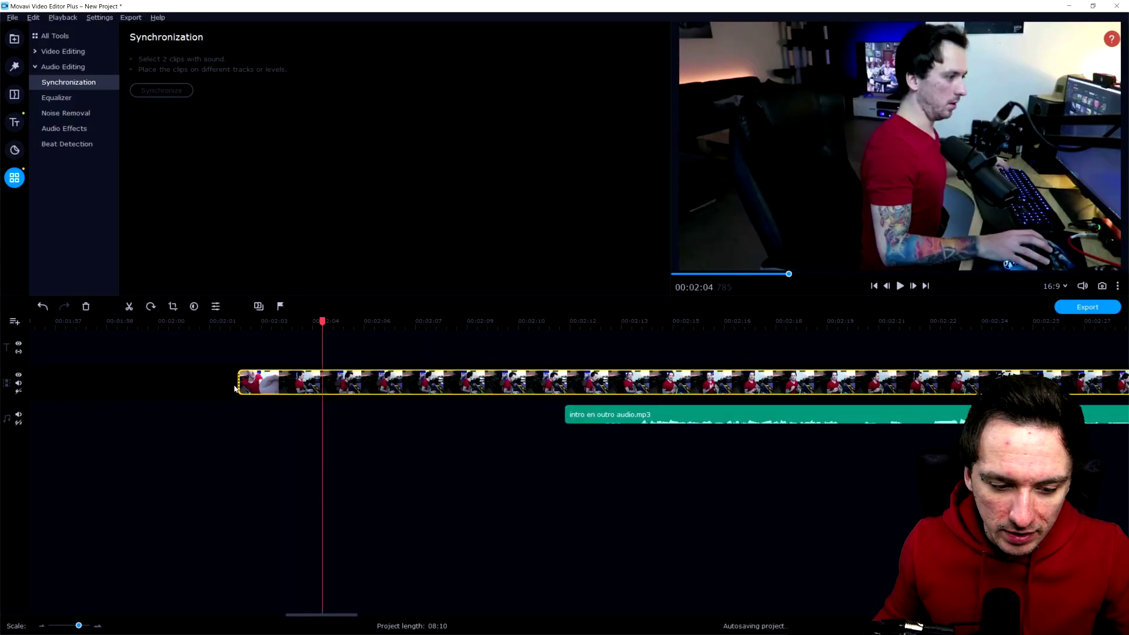
# Move the webcam clip to start with intro en outro audio.mp3, previewing around 00:02:13.
pyautogui.moveTo(296, 539); pyautogui.dragTo(524, 530)
pyautogui.moveTo(340, 378); pyautogui.dragTo(564, 381)
pyautogui.moveTo(639, 321); pyautogui.dragTo(636, 319)
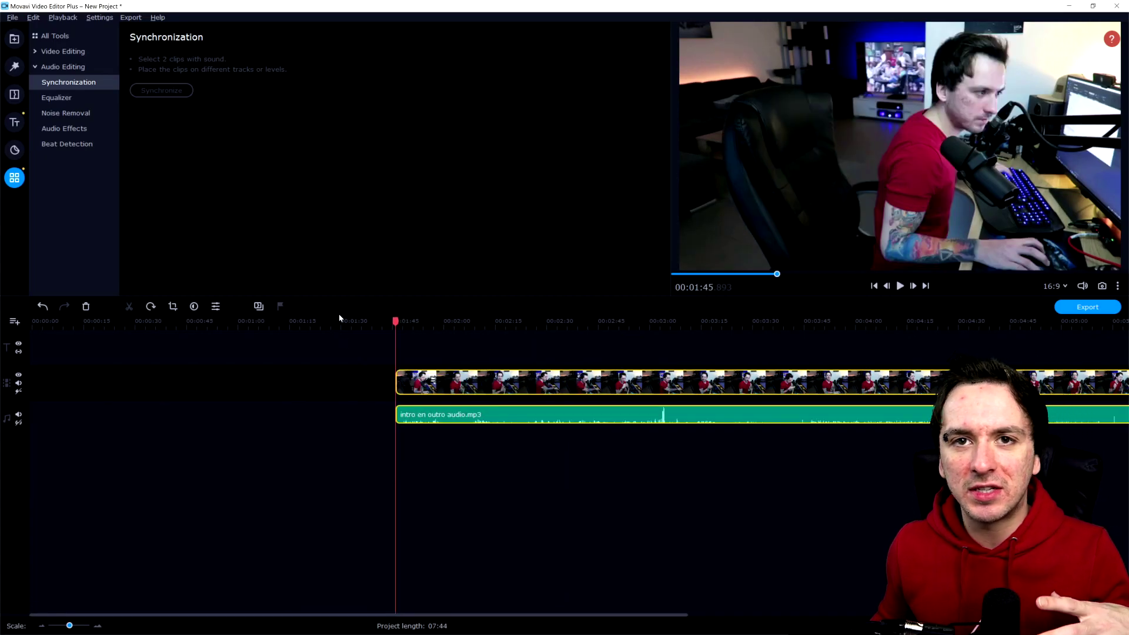
# From Titles > Opening, place Text with line 2 on the title track at the playhead.
pyautogui.click(14, 123)
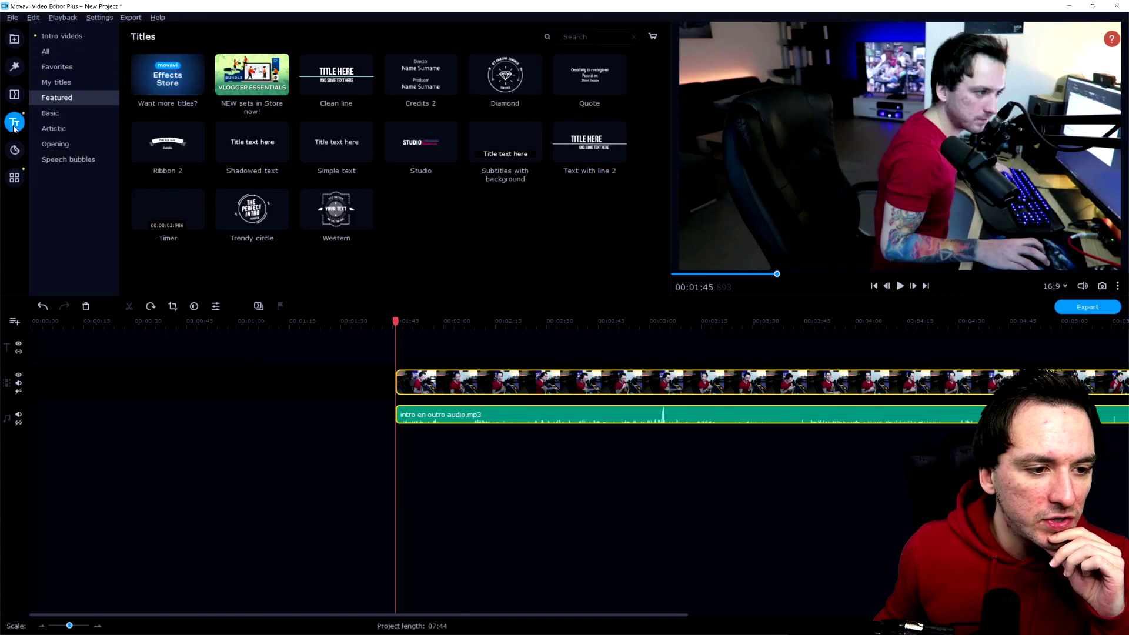
pyautogui.click(54, 146)
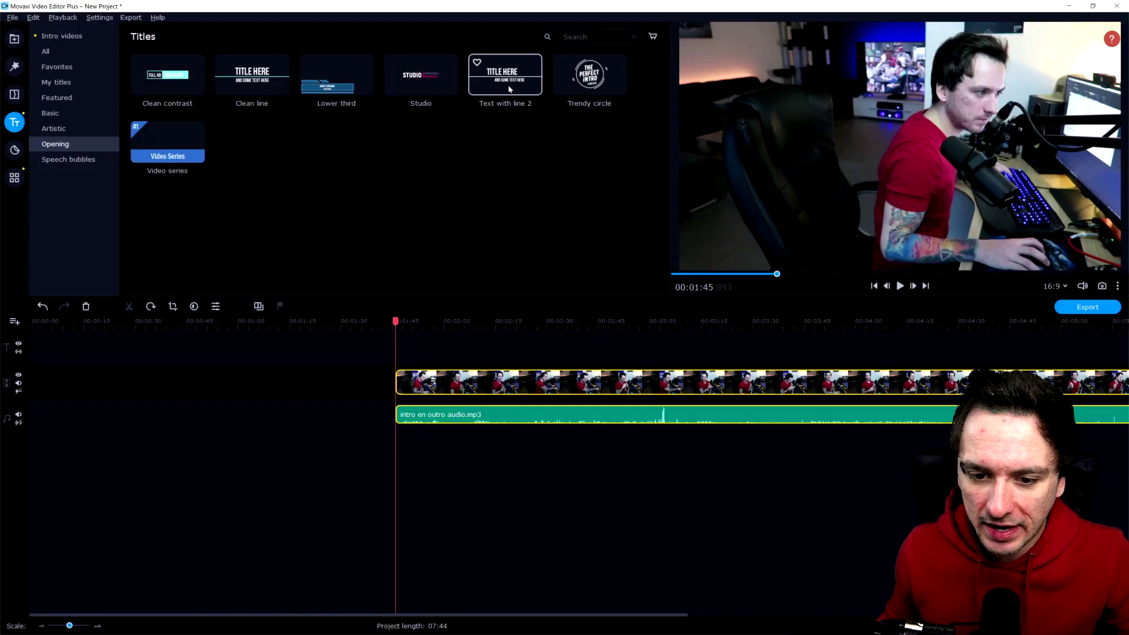
pyautogui.moveTo(1059, 135); pyautogui.dragTo(968, 634)
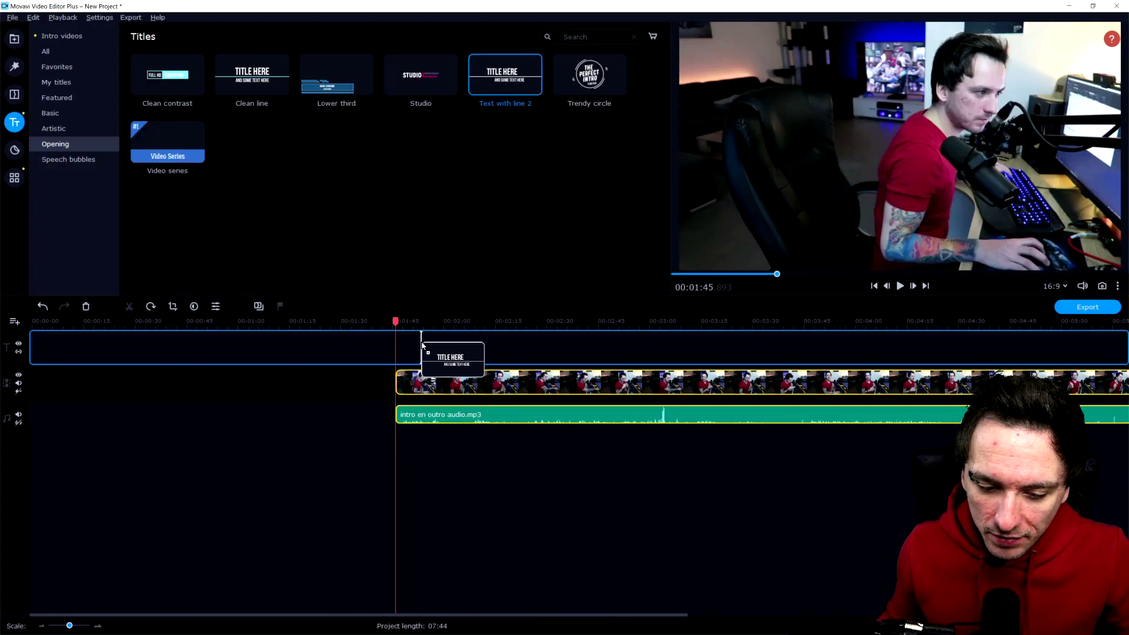
pyautogui.moveTo(423, 345); pyautogui.dragTo(422, 348)
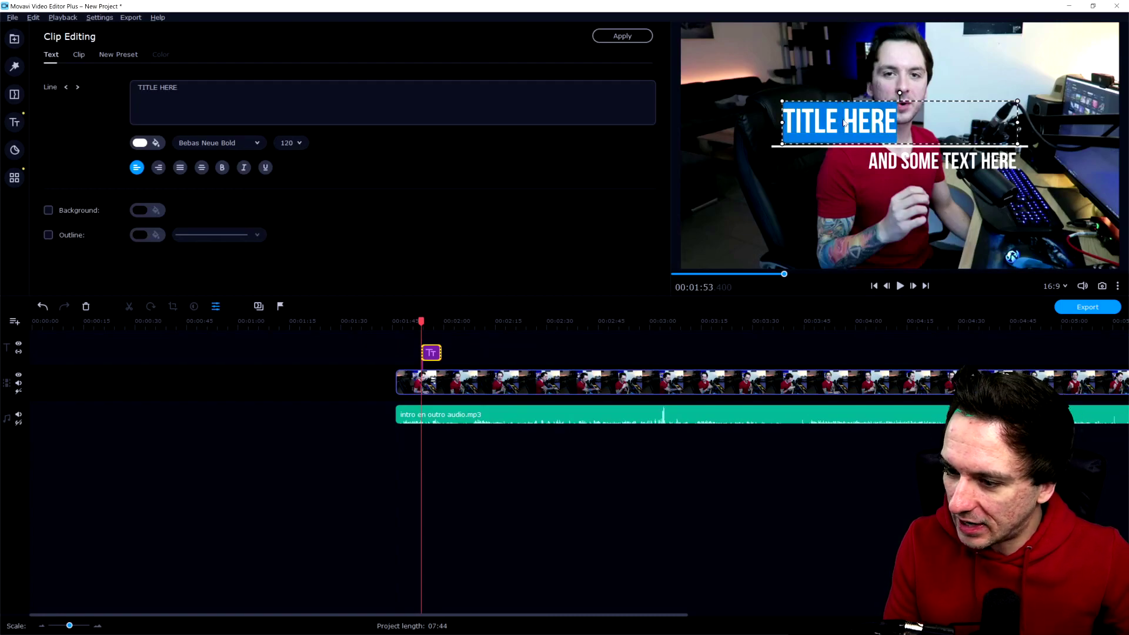
# Replace title line 1 with the presenter's full name and clear line 2's placeholder text.
pyautogui.press('BackSpace')
pyautogui.write('Alex Half')
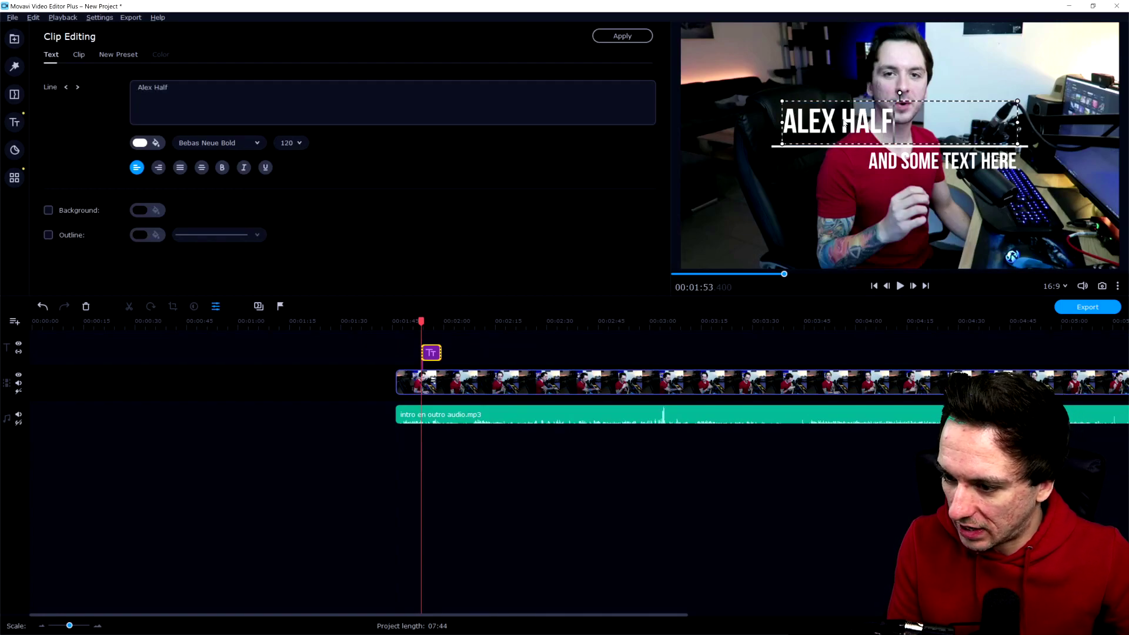
pyautogui.click(934, 163)
pyautogui.doubleClick(935, 164)
pyautogui.press('End')
pyautogui.press('BackSpace')
pyautogui.press('BackSpace')
pyautogui.press('BackSpace')
pyautogui.press('BackSpace')
pyautogui.press('BackSpace')
pyautogui.press('BackSpace')
pyautogui.press('BackSpace')
pyautogui.press('BackSpace')
pyautogui.press('BackSpace')
pyautogui.press('BackSpace')
pyautogui.press('BackSpace')
pyautogui.press('BackSpace')
pyautogui.press('BackSpace')
pyautogui.press('BackSpace')
pyautogui.press('BackSpace')
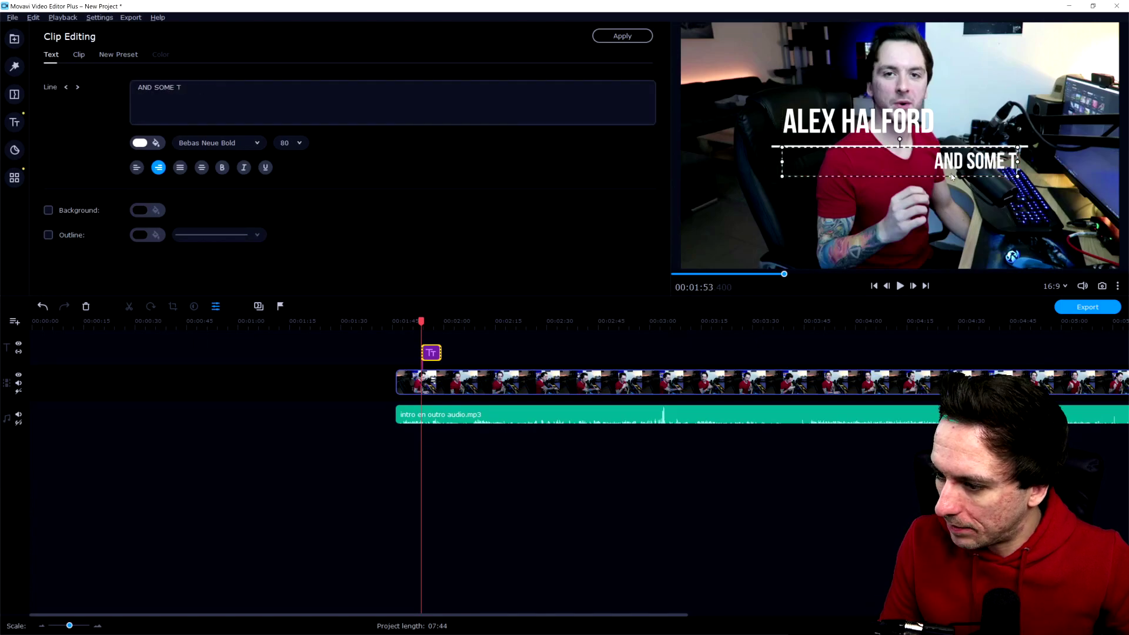
pyautogui.press('BackSpace')
pyautogui.press('BackSpace')
pyautogui.press('BackSpace')
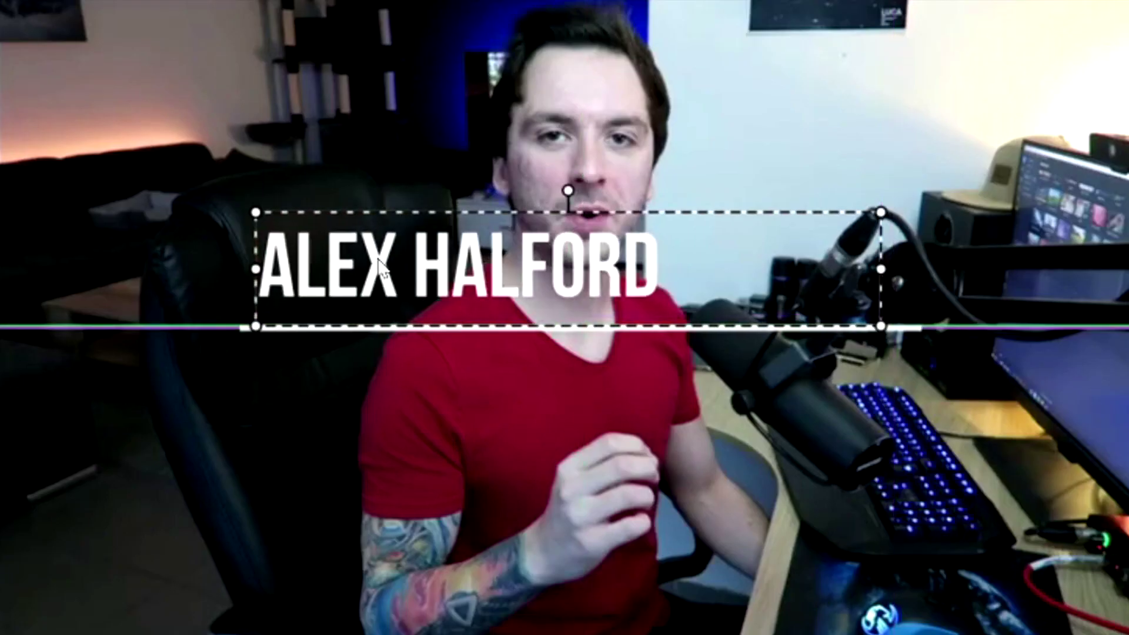
# Move the name and the white line beneath it to the frame's lower-left corner.
pyautogui.moveTo(825, 121); pyautogui.dragTo(782, 180)
pyautogui.moveTo(267, 418); pyautogui.dragTo(207, 523)
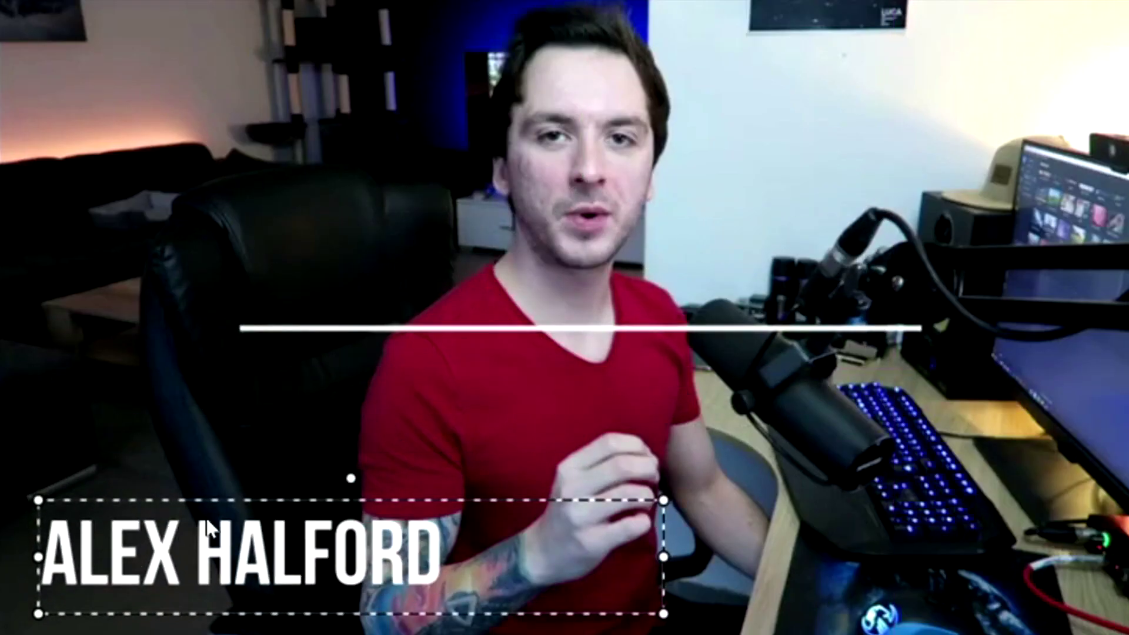
pyautogui.moveTo(515, 327); pyautogui.dragTo(322, 617)
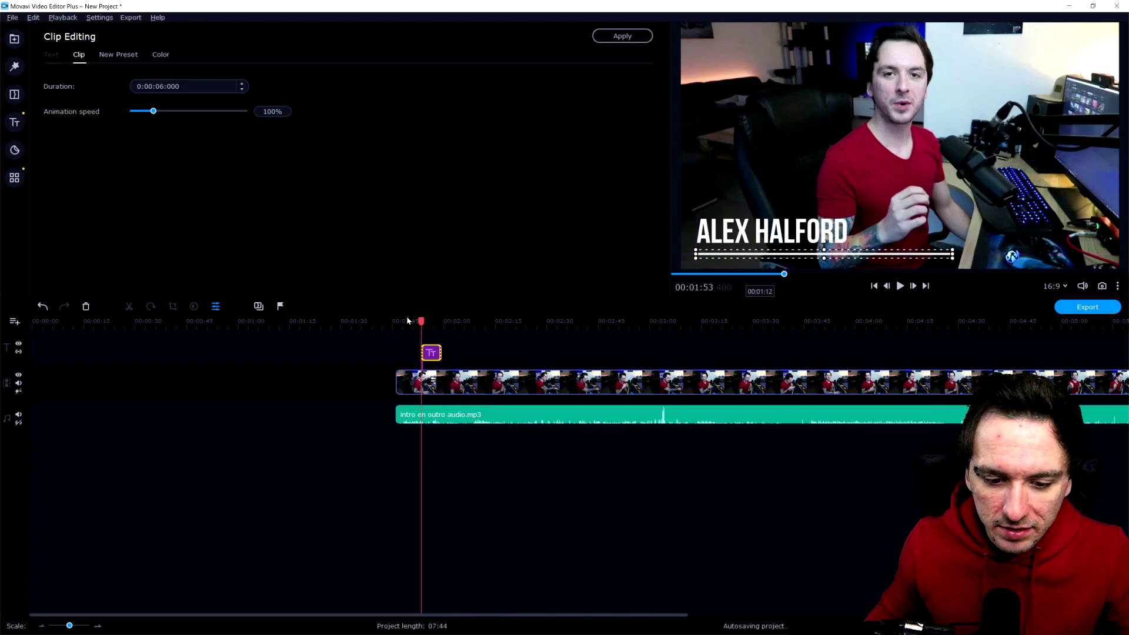